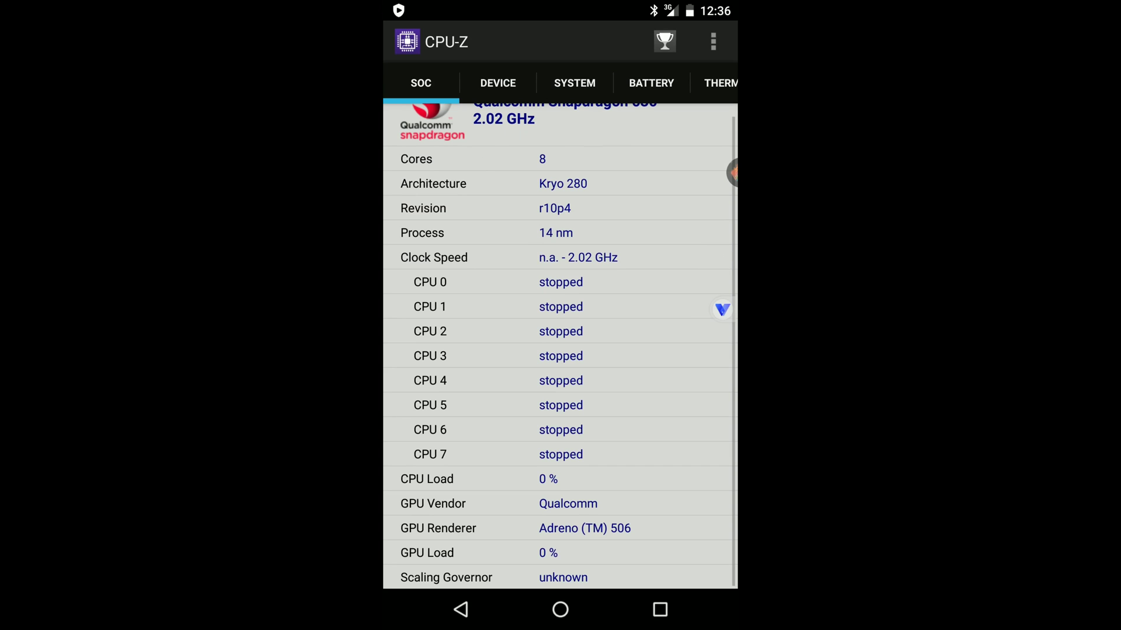
Step: Swipe CPU-Z from SoC to the Device page, showing model ProjectTitan and 3968 MB RAM
left_click_drag(561, 350, 540, 350)
left_click_drag(643, 350, 467, 350)
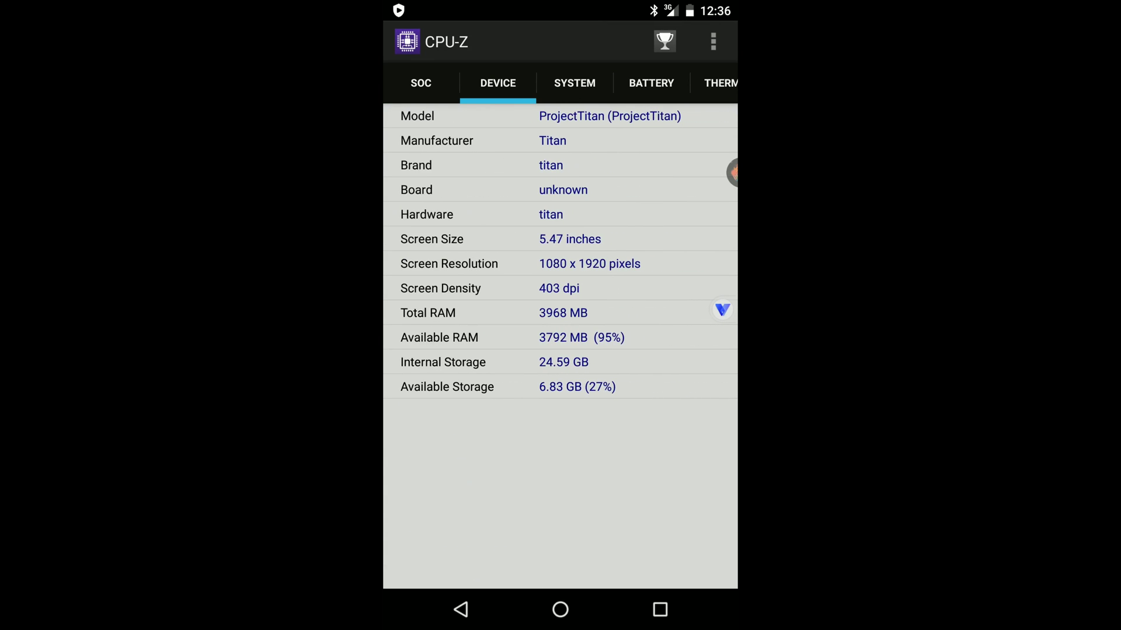
left_click_drag(584, 350, 496, 350)
left_click_drag(642, 350, 467, 350)
Step: Return home, shift the GLTools icon right, and launch GLTools on its Home page
left_click(560, 609)
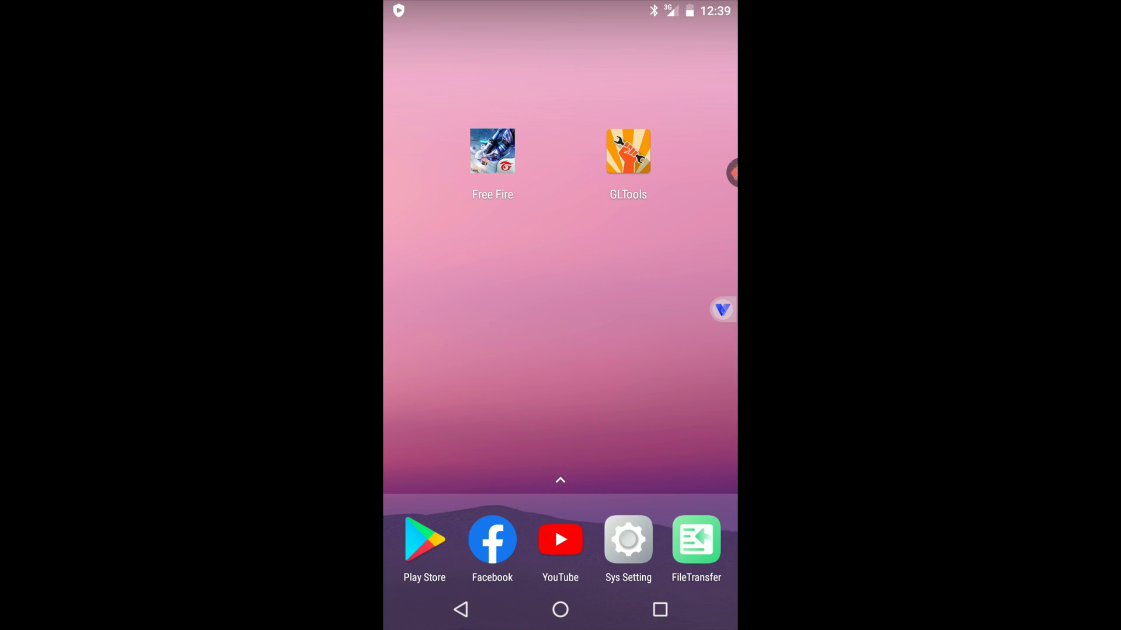
left_click_drag(628, 151, 681, 175)
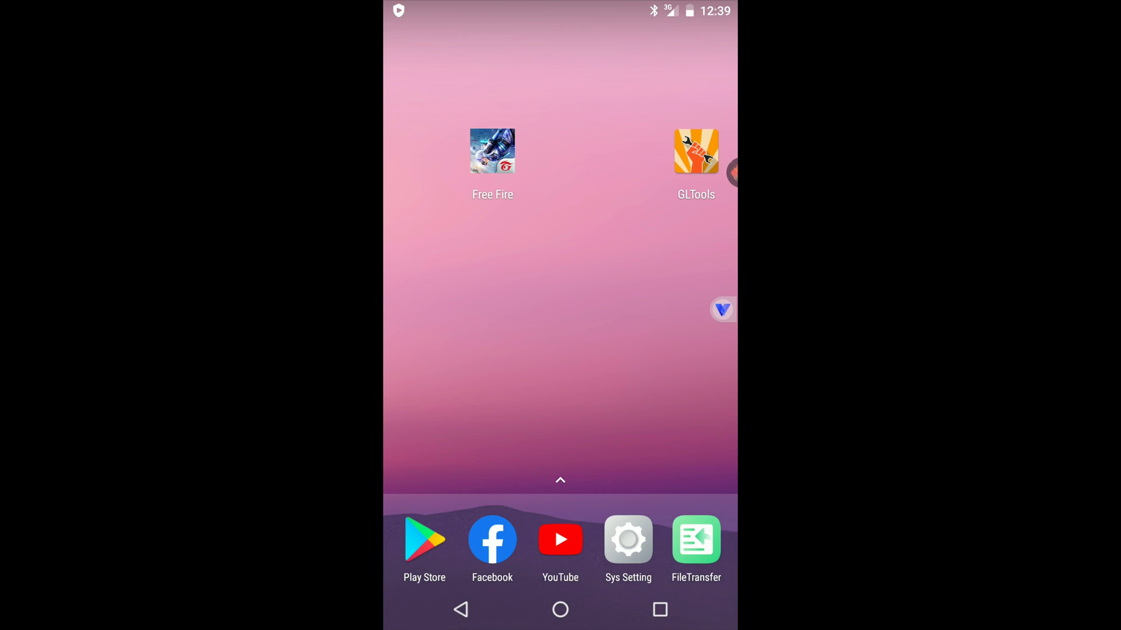
left_click(696, 151)
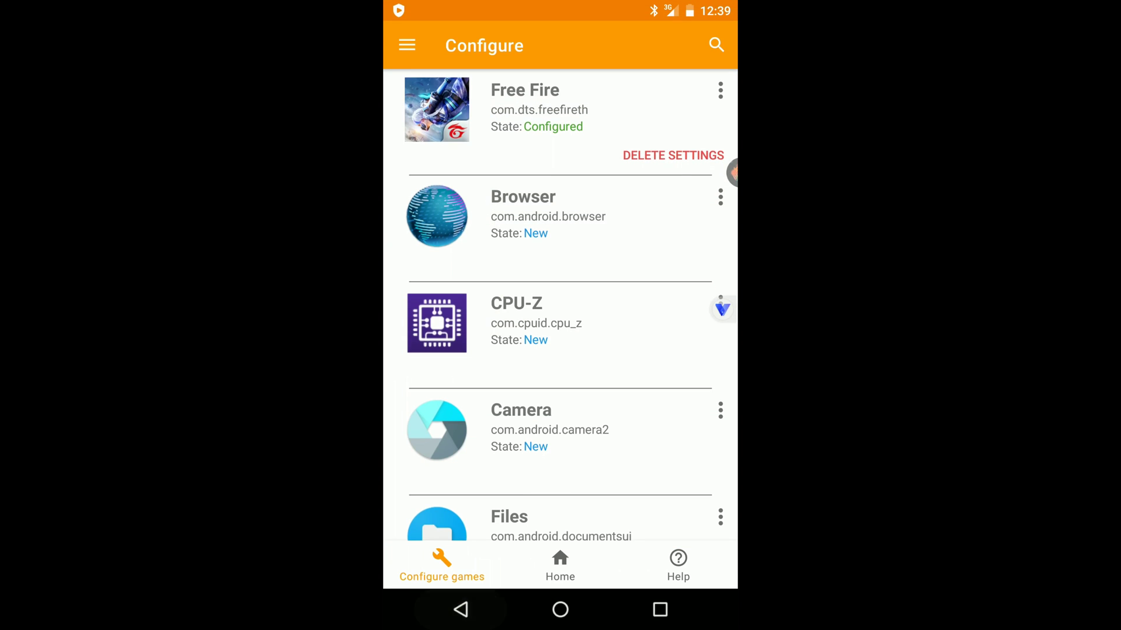
left_click(560, 565)
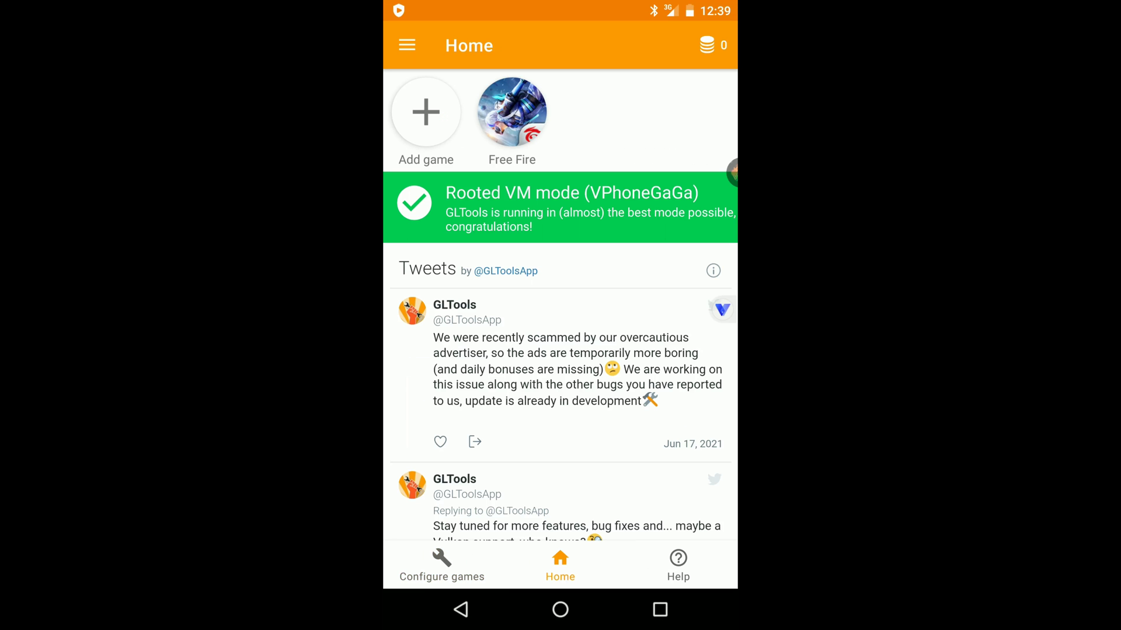
Step: Open Free Fire's GLTools configuration and scroll down to Device info emulation
left_click(441, 563)
left_click(560, 110)
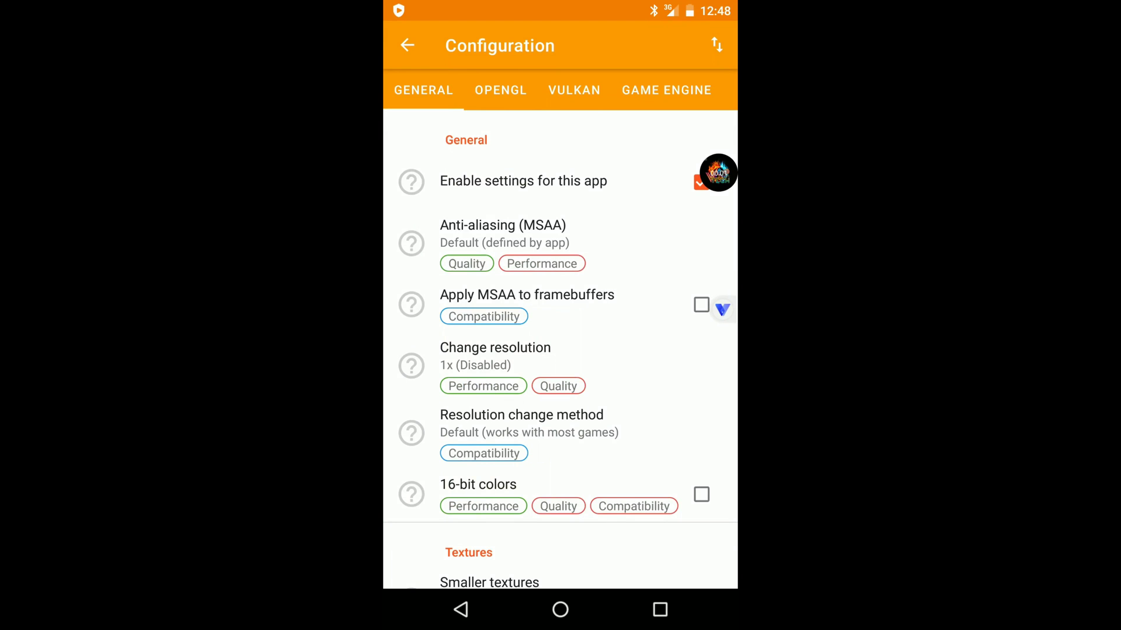
scroll(561, 351, "down", 6)
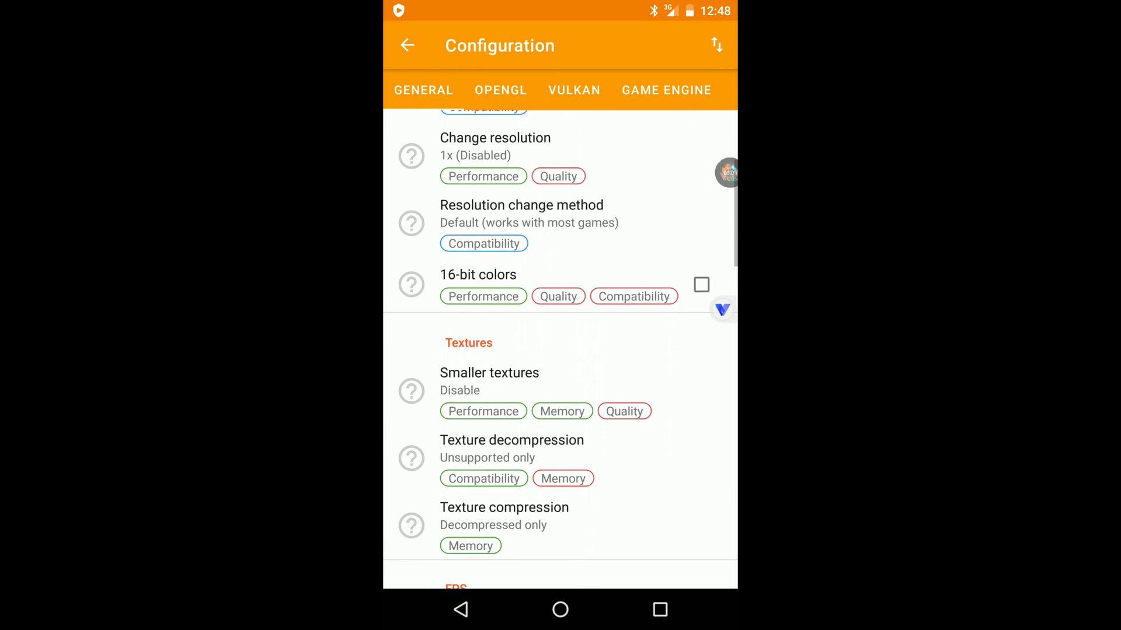
scroll(561, 350, "down", 7)
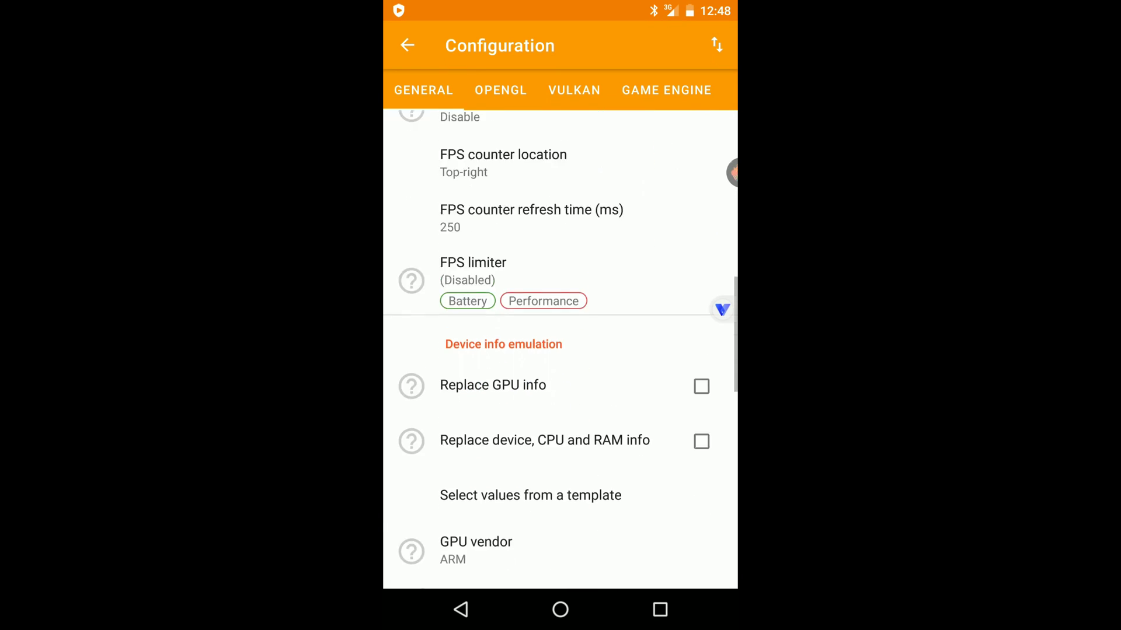
Step: Open the device template carousel and browse through to the Samsung S20 template
left_click(531, 439)
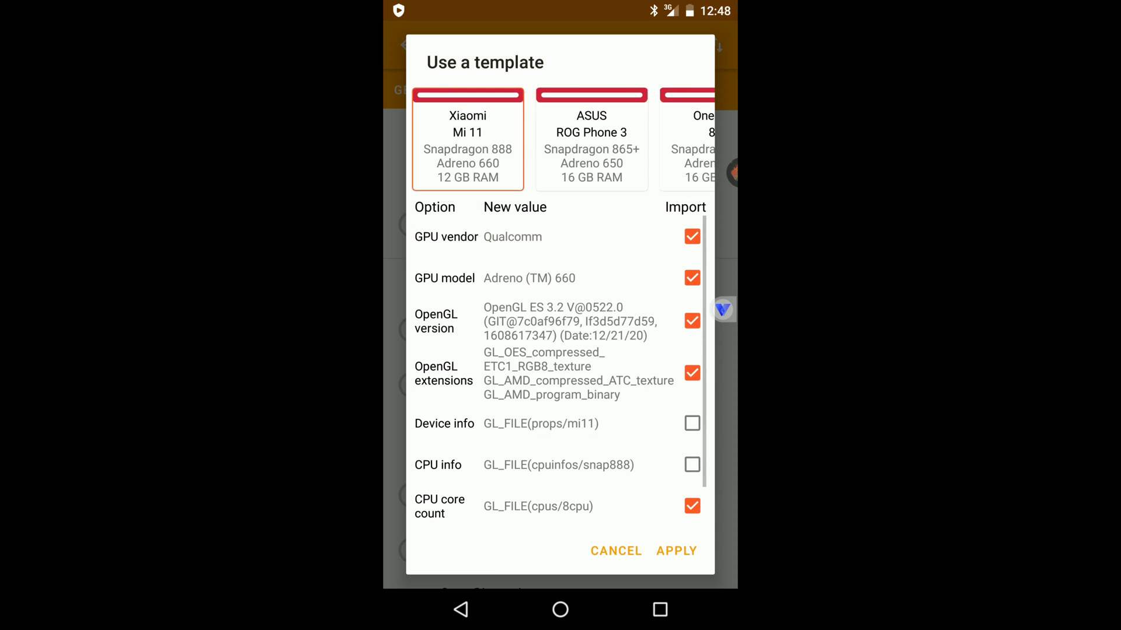
scroll(560, 140, "right", 2)
scroll(561, 140, "right", 2)
scroll(560, 140, "right", 4)
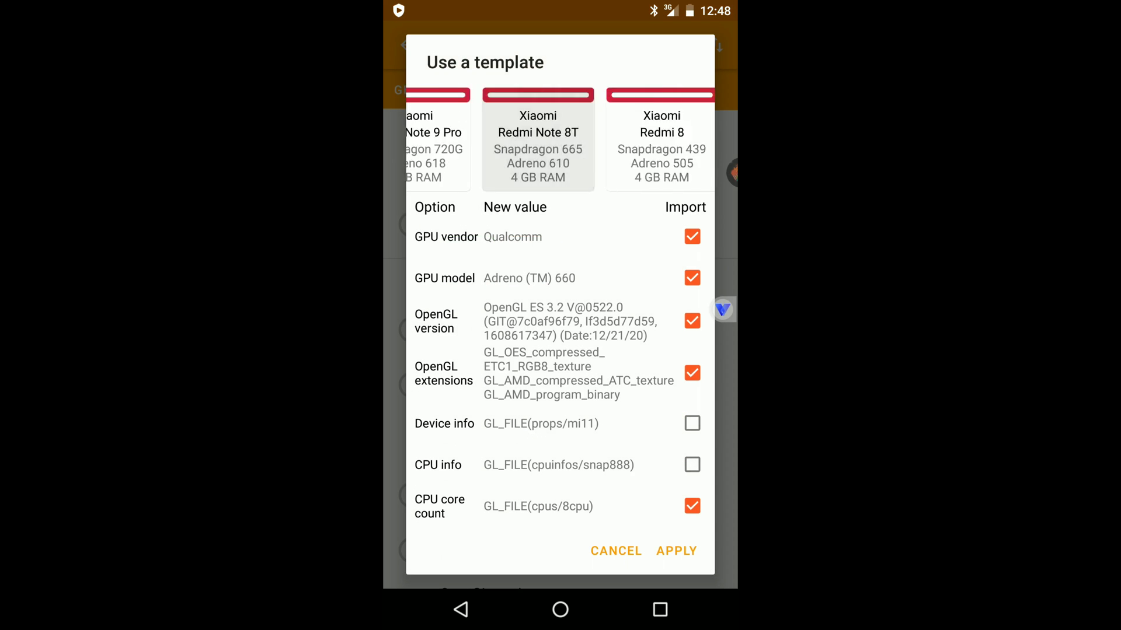
scroll(560, 140, "right", 2)
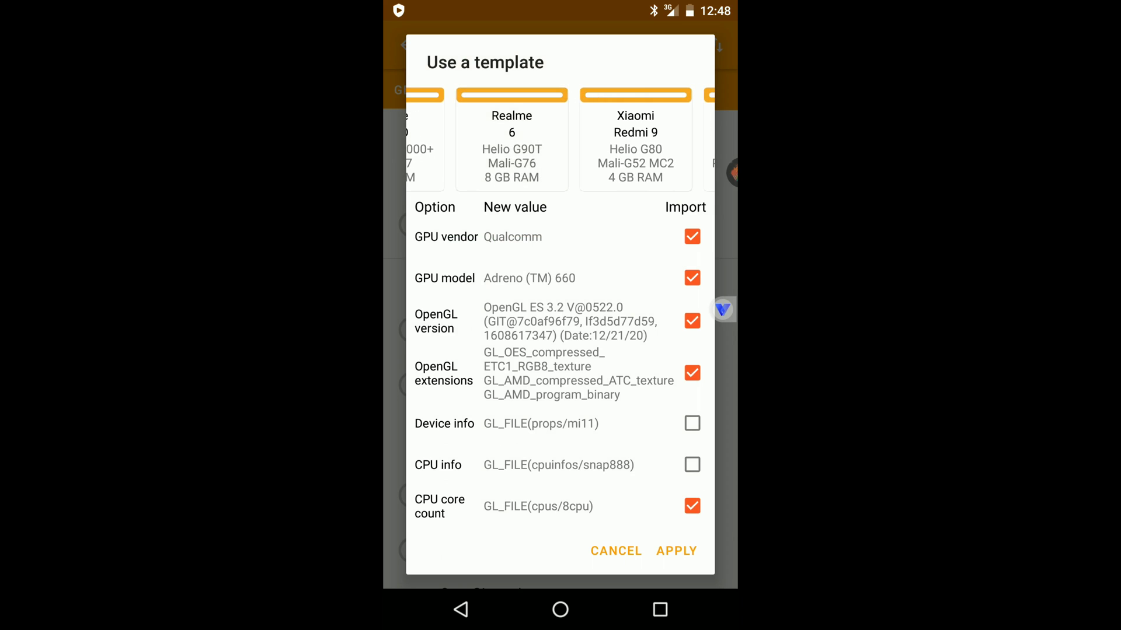
scroll(561, 140, "right", 3)
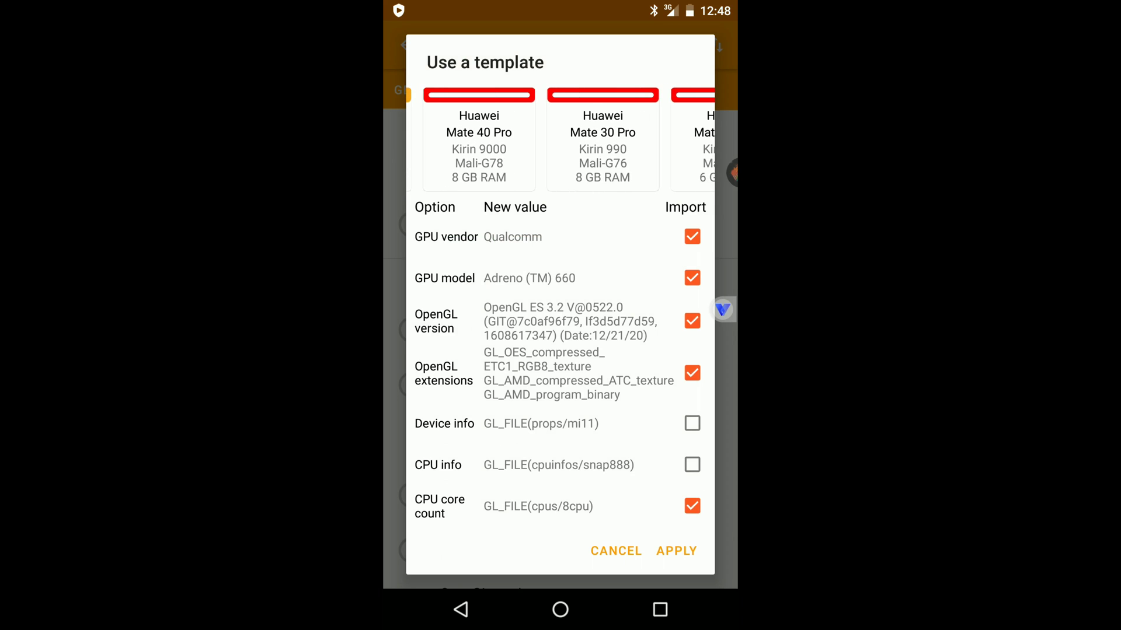
scroll(560, 140, "right", 2)
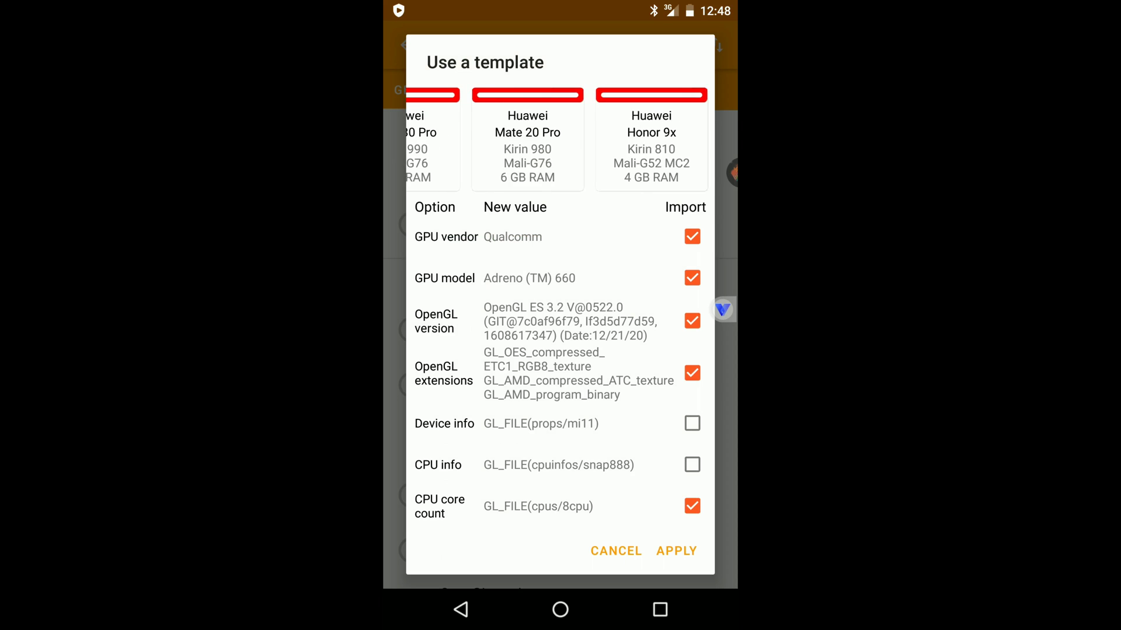
scroll(560, 140, "right", 3)
scroll(560, 140, "right", 1)
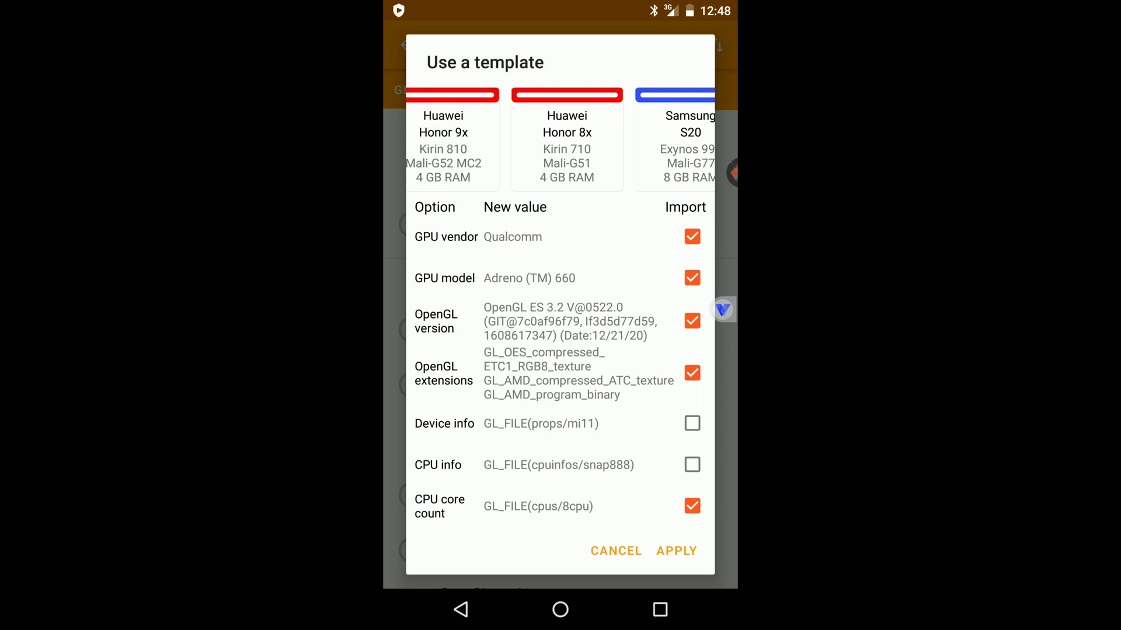
scroll(561, 140, "left", 2)
scroll(560, 140, "right", 1)
scroll(560, 140, "right", 2)
left_click(620, 140)
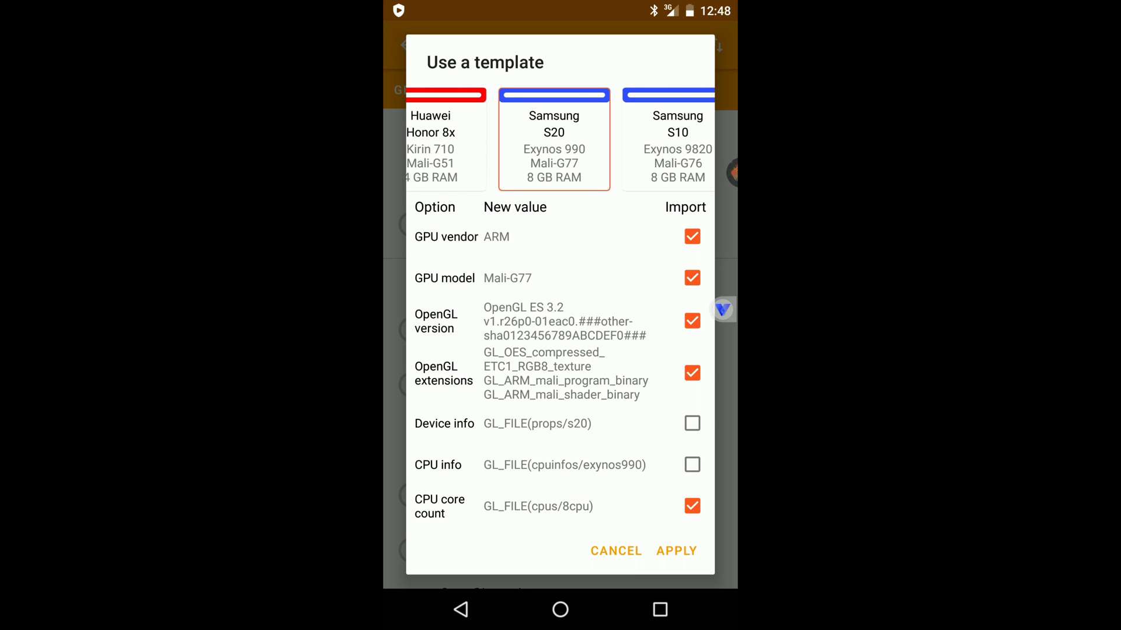
left_click(676, 551)
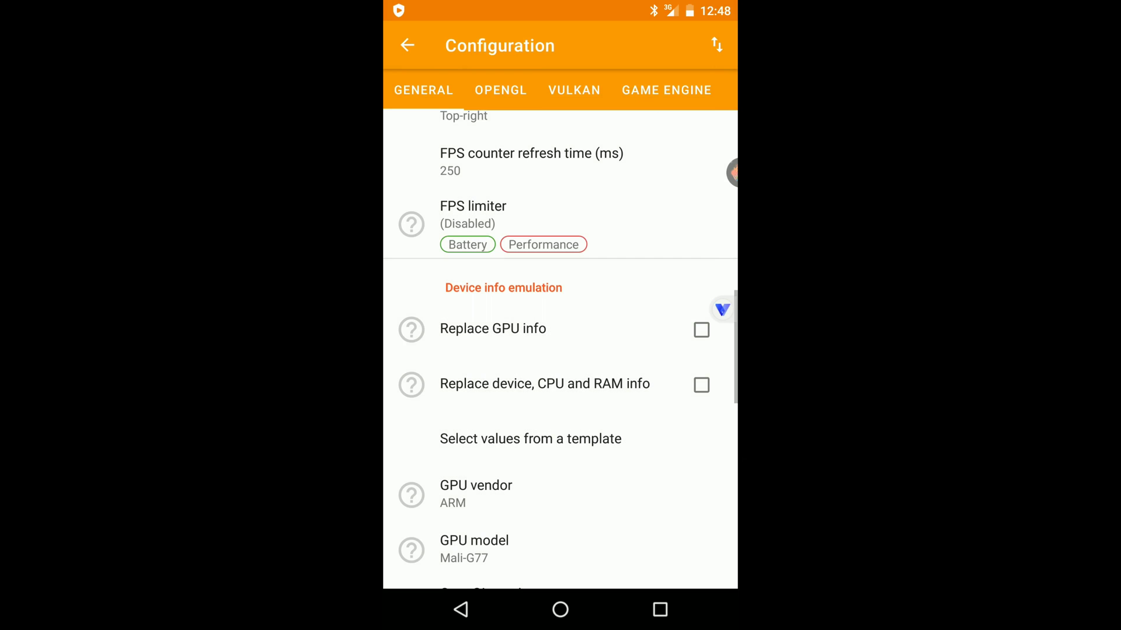
Step: Check the GPU vendor reads ARM, copy the Mali-G77 model name, and leave the configuration
scroll(560, 350, "down", 3)
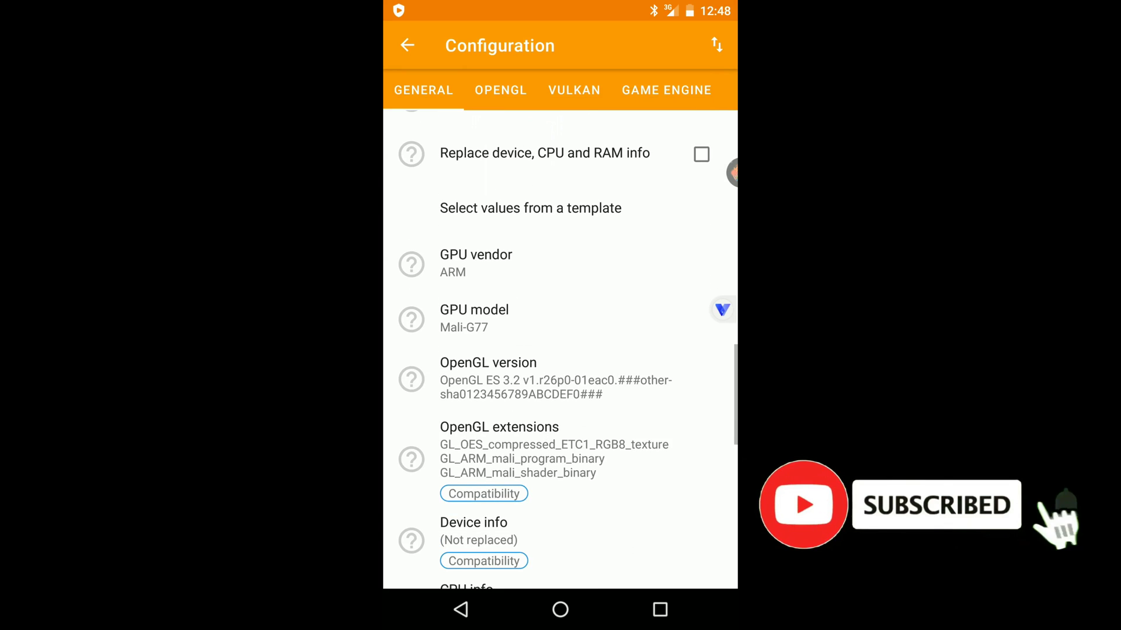
left_click(528, 273)
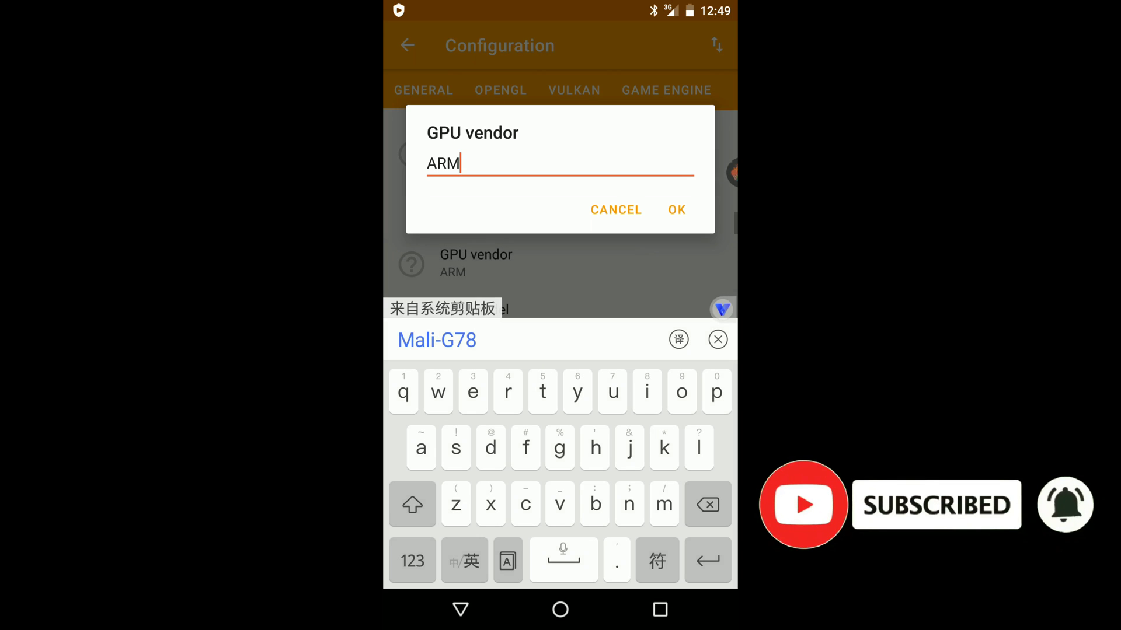
left_click(677, 209)
scroll(560, 350, "down", 2)
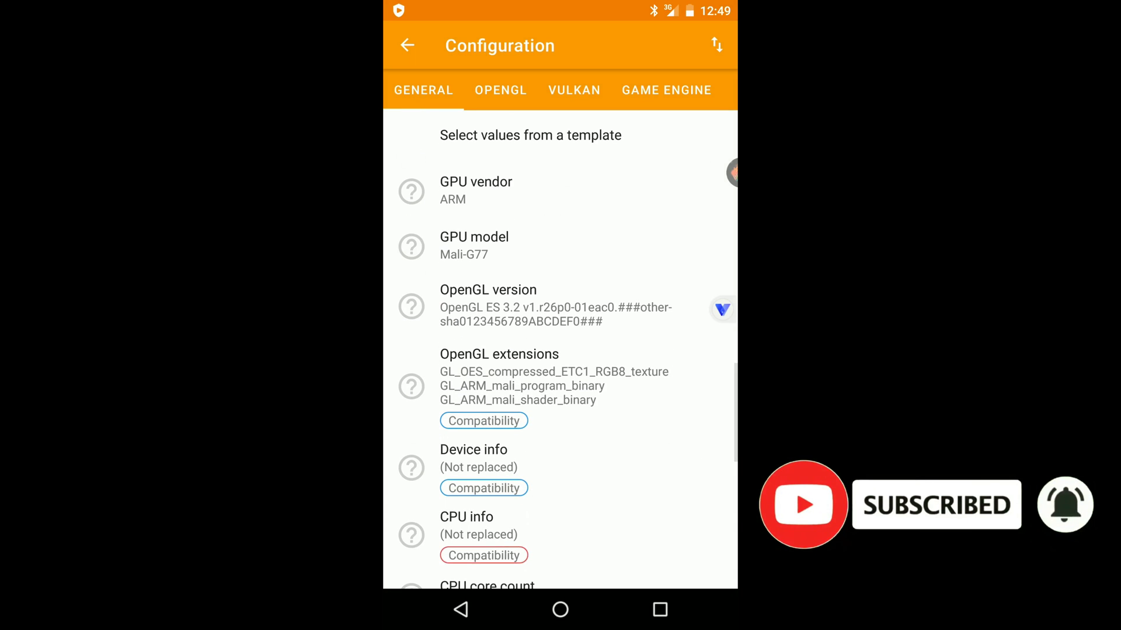
left_click(474, 246)
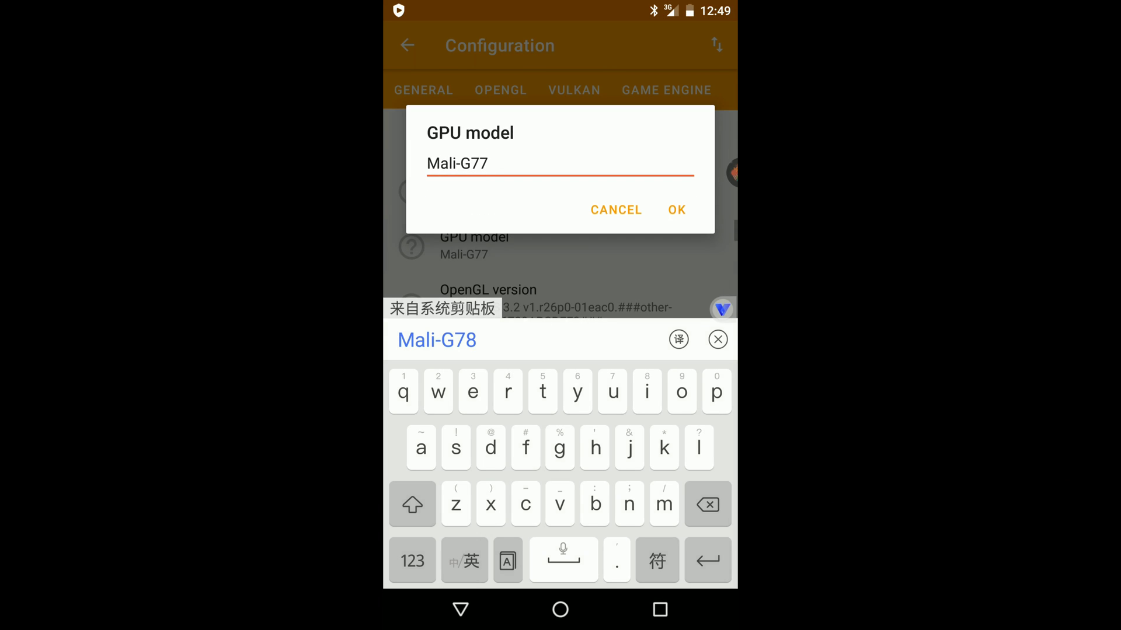
double_click(442, 164)
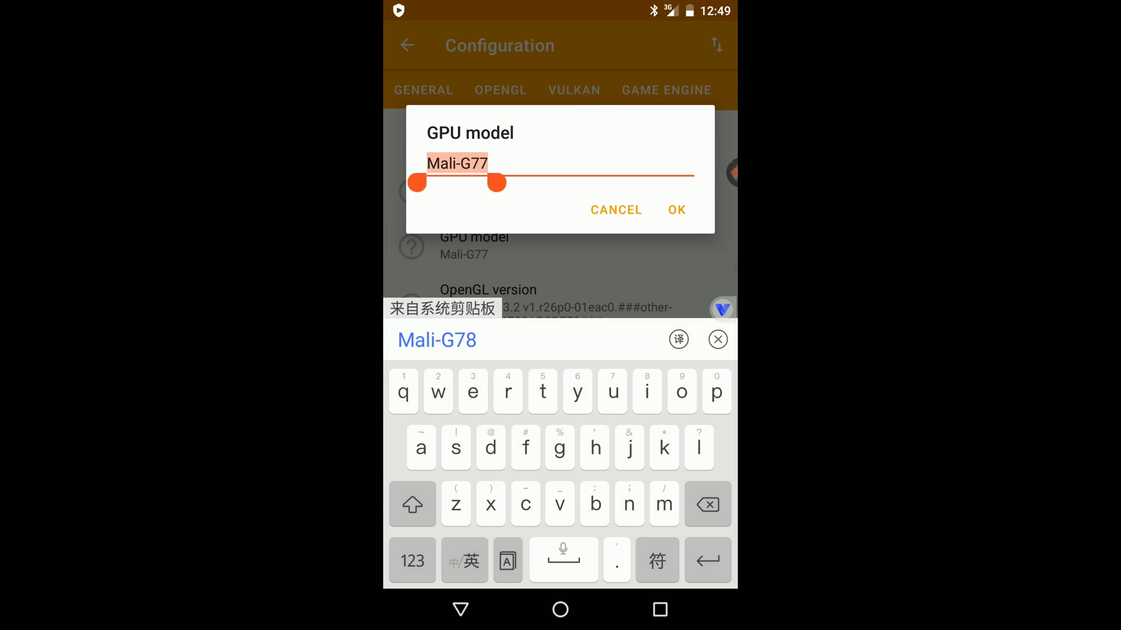
left_click(498, 124)
left_click(616, 209)
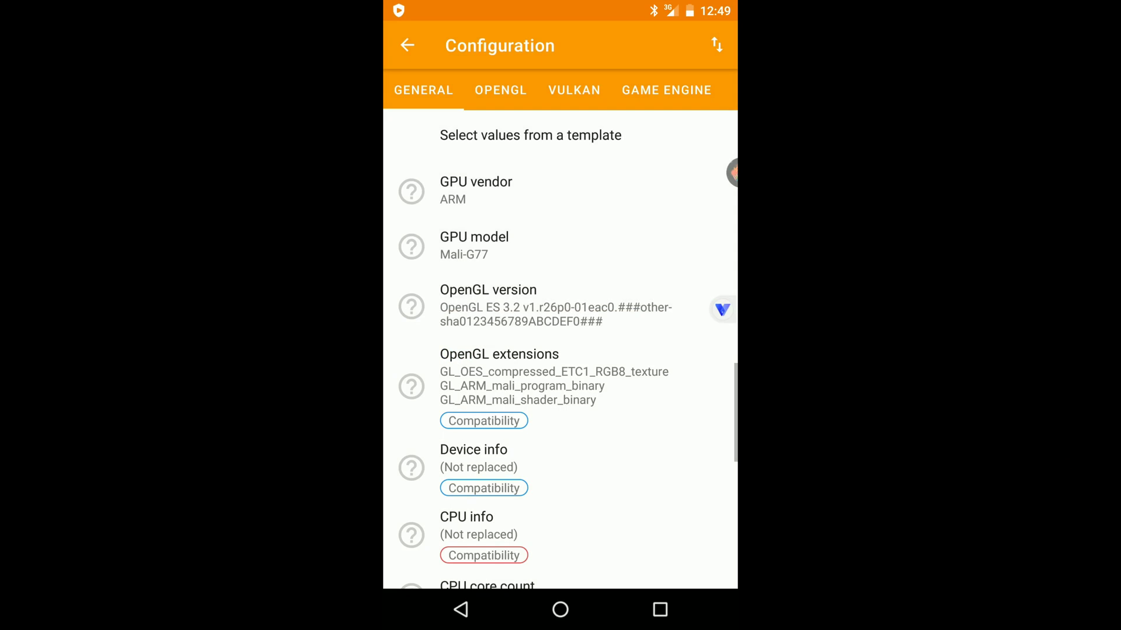
left_click(460, 610)
Step: Open Sys Setting's Phone Model page and check the GPU preset list without choosing
left_click(461, 610)
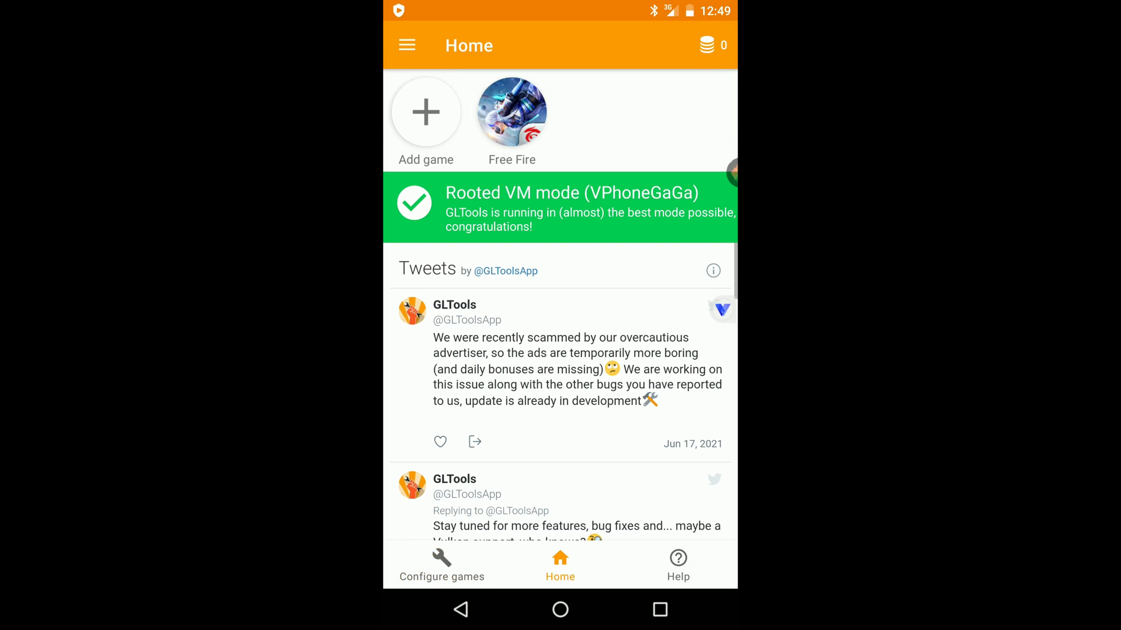
left_click(560, 610)
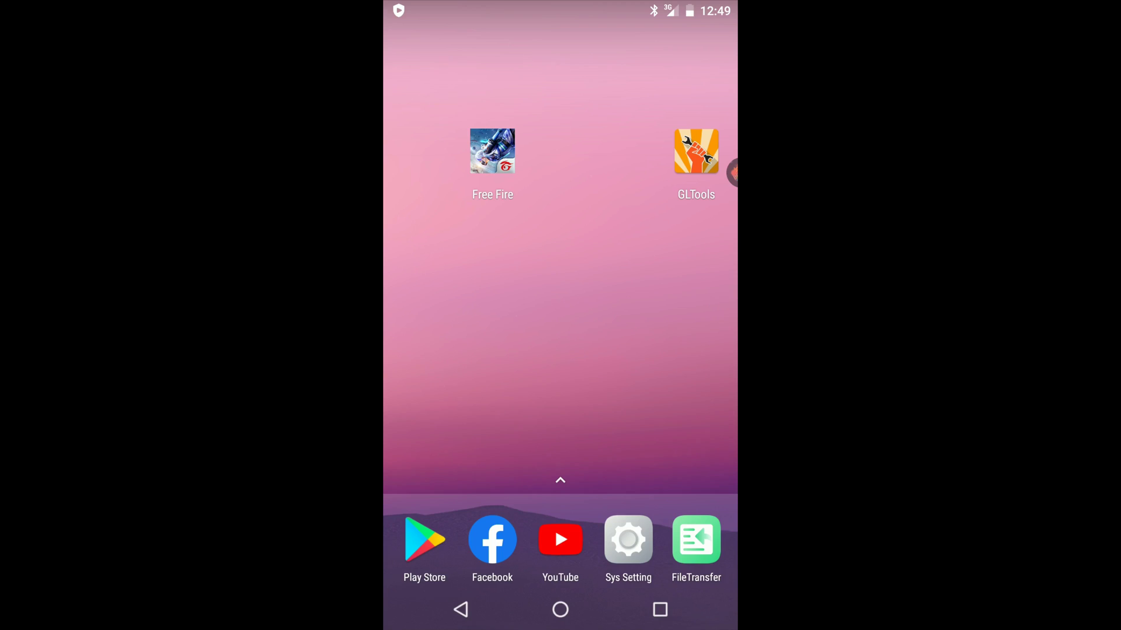
left_click(626, 537)
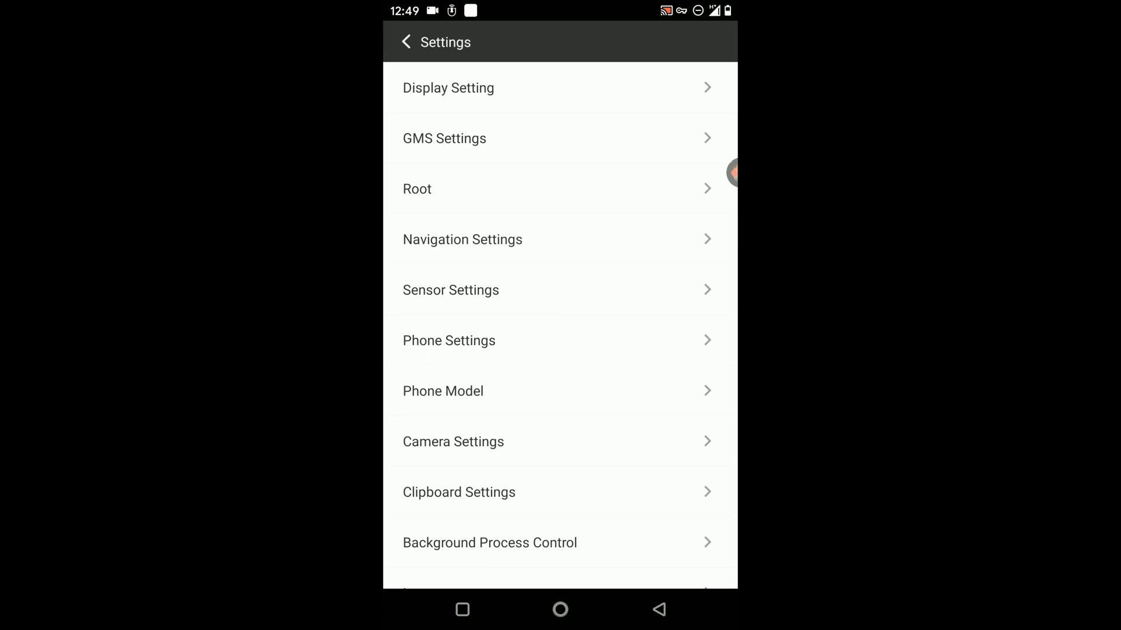
left_click(443, 391)
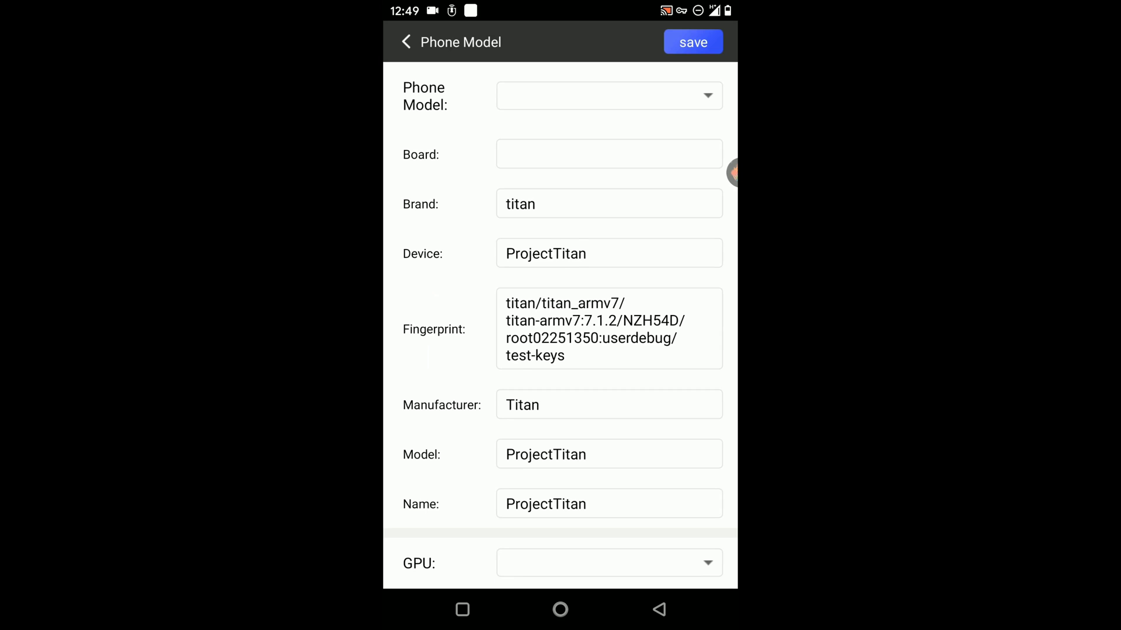
scroll(560, 327, "down", 3)
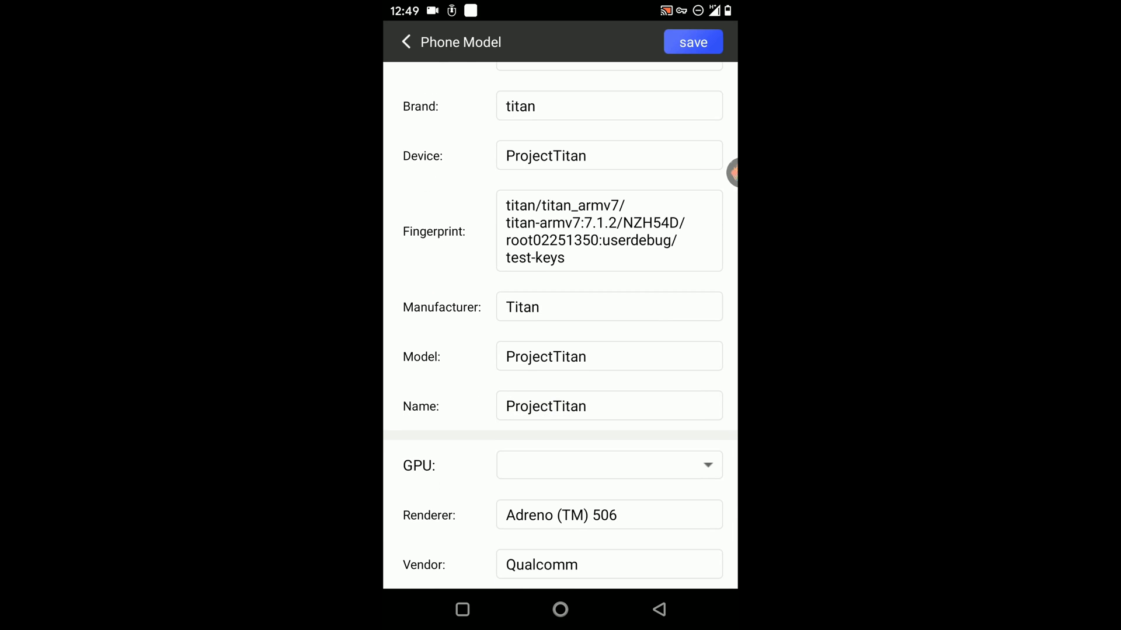
left_click(609, 465)
key("Escape")
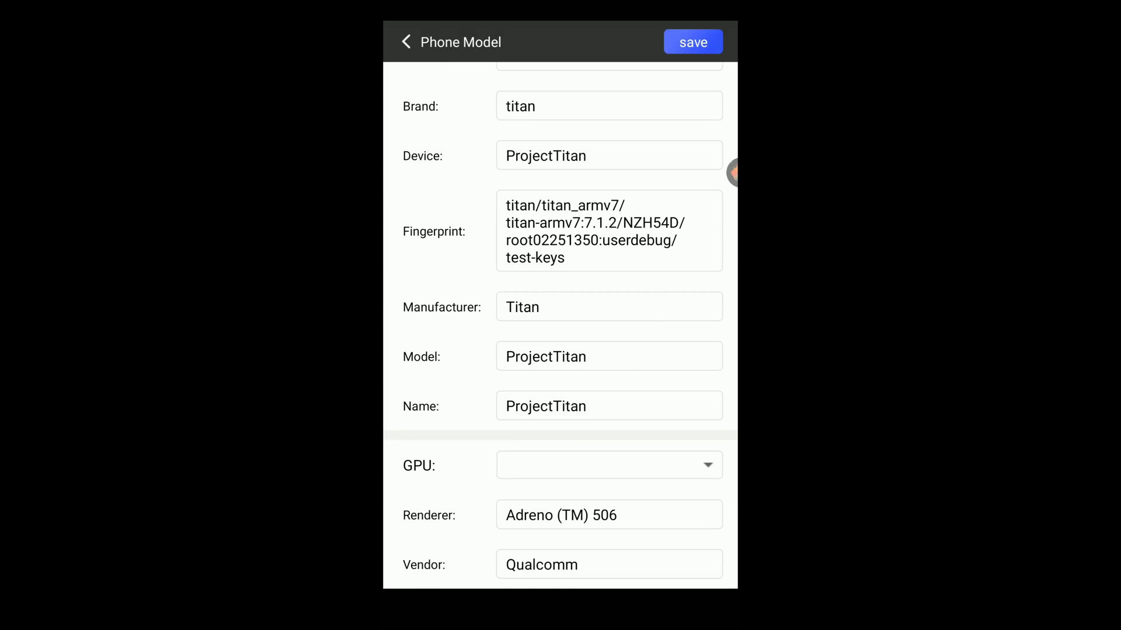
Step: Replace the Adreno GPU renderer with Mali-G77
left_click(609, 515)
double_click(530, 133)
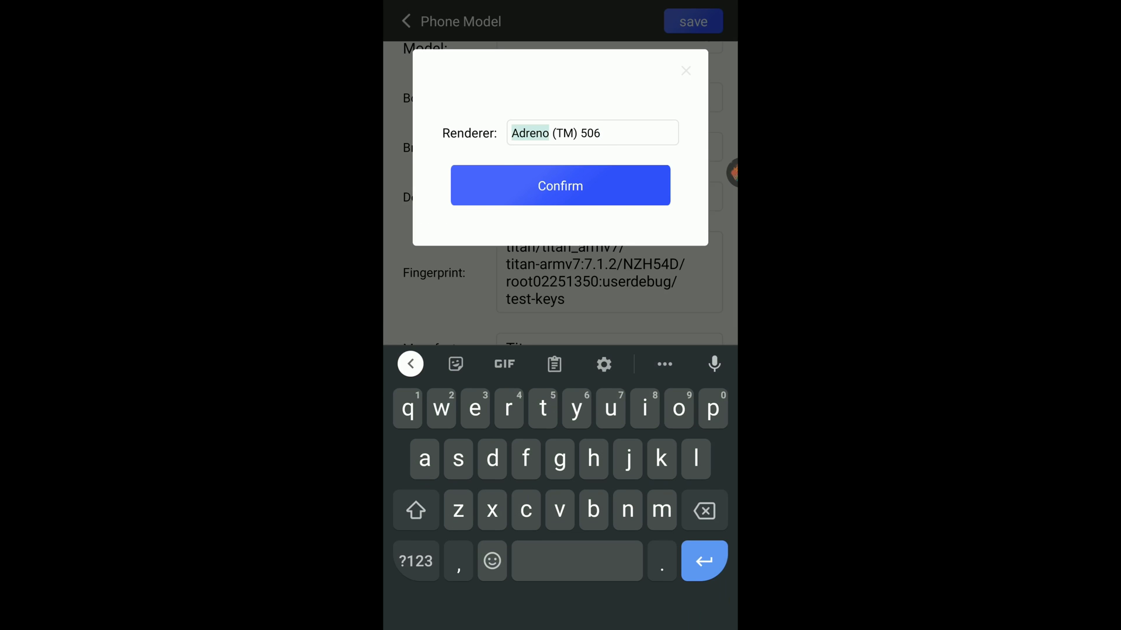
left_click_drag(559, 150, 609, 150)
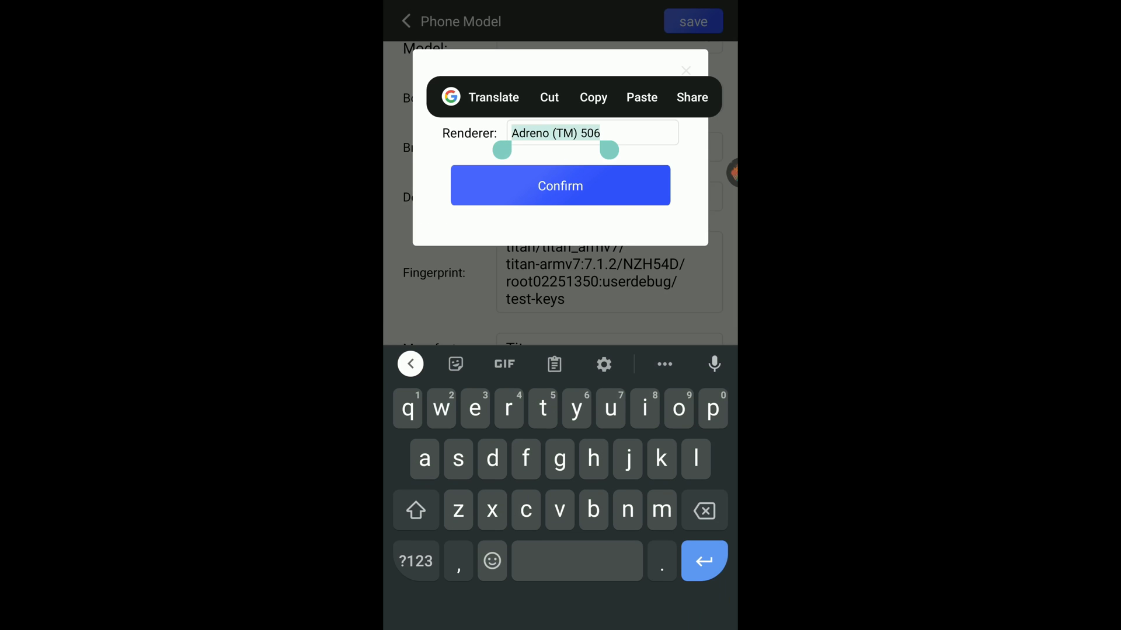
type("Mali-G77")
left_click(561, 185)
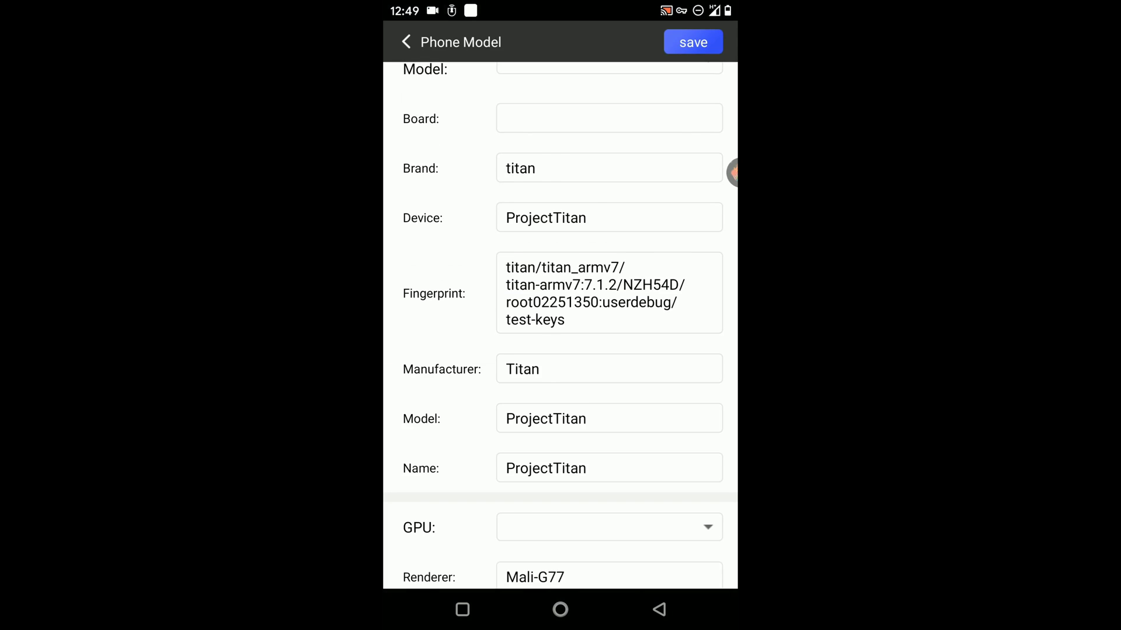
Step: Change the GPU vendor from Qualcomm to ARM
scroll(561, 350, "down", 2)
left_click(608, 560)
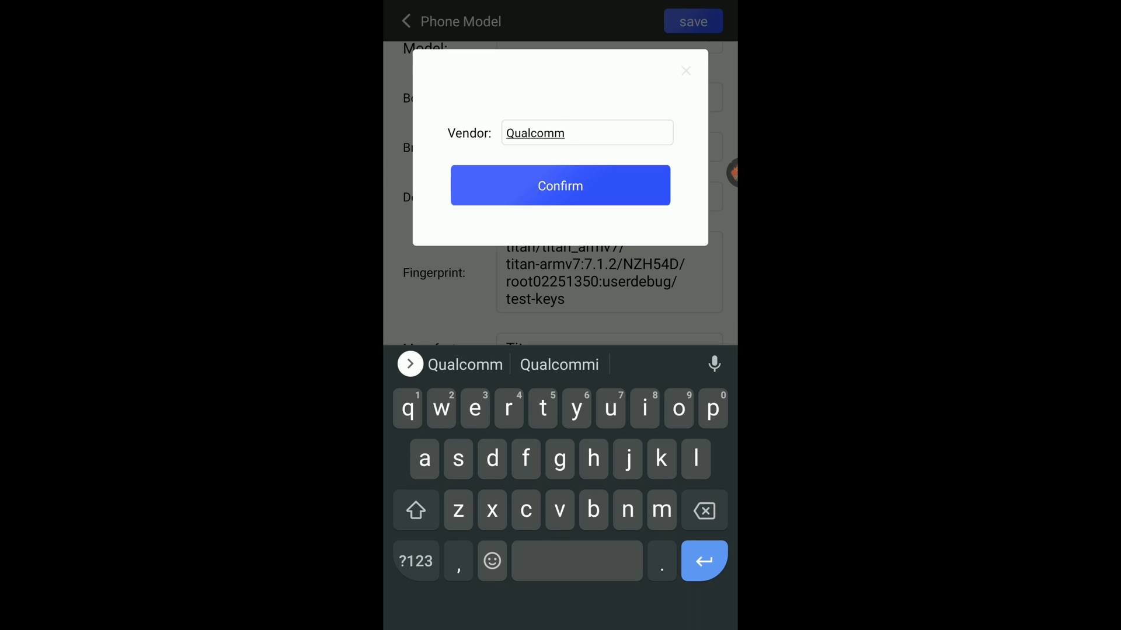
key("BackSpace")
key("BackSpace")
key("BackSpace")
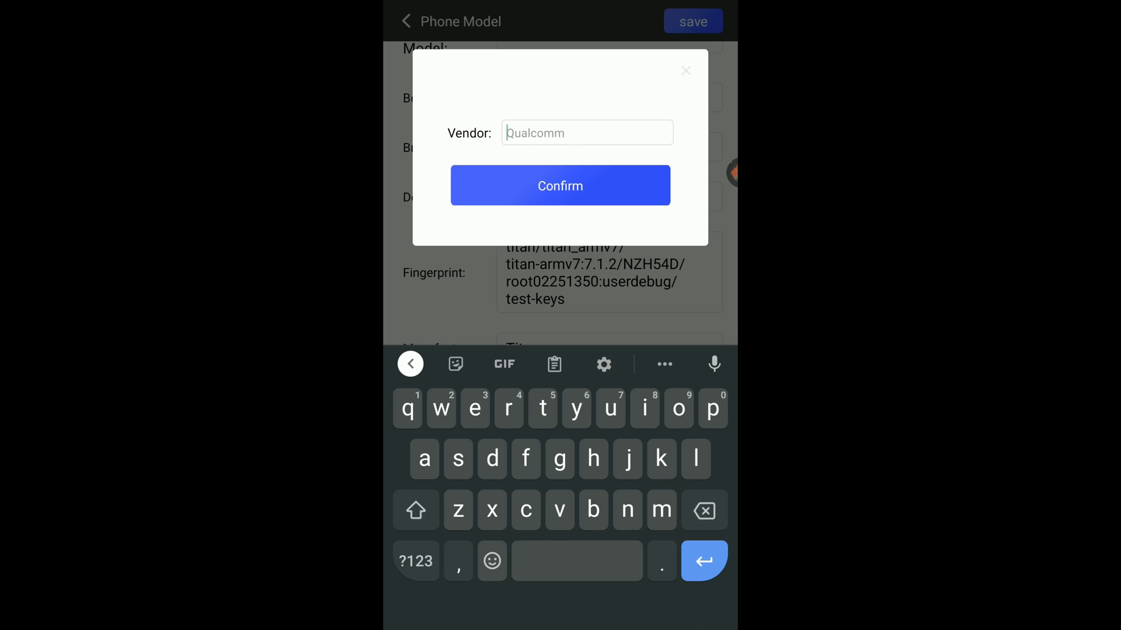
type("Ar")
key("BackSpace")
key("shift")
key("shift")
type("RM")
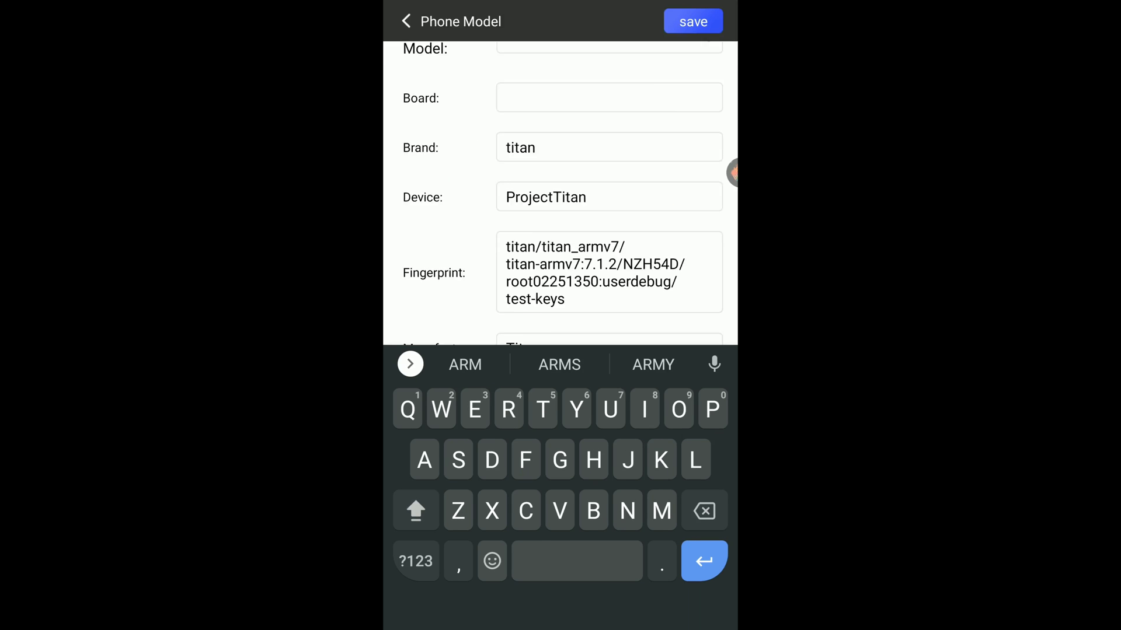
key("Escape")
scroll(560, 315, "down", 2)
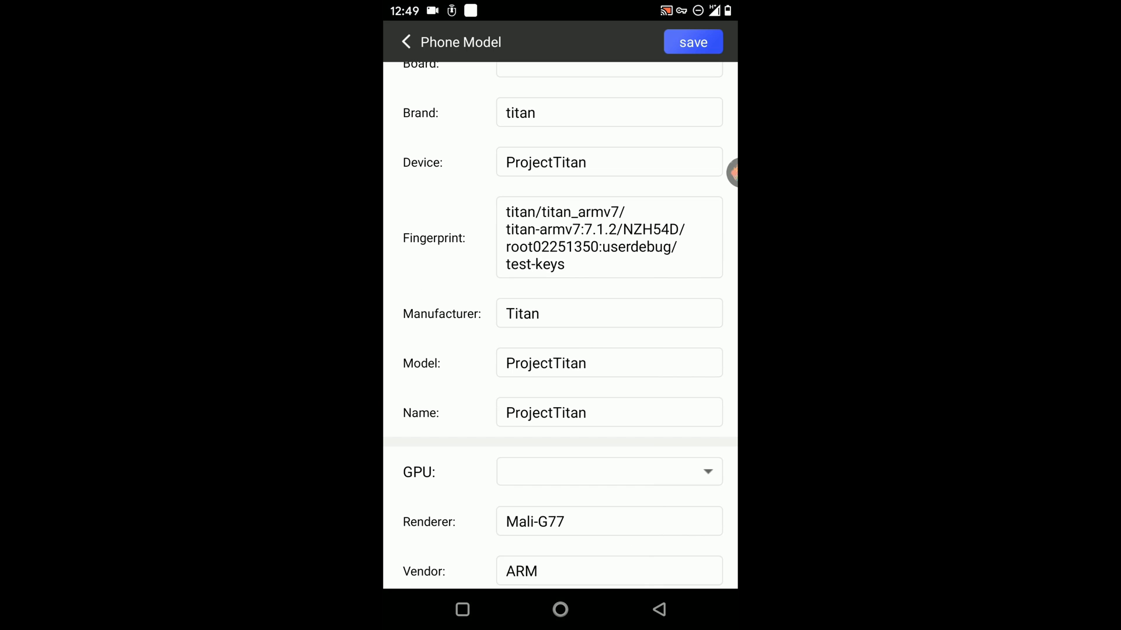
Step: Select the 红米Note8 (Redmi Note 8) preset, save it, and choose Restart Later
scroll(560, 324, "up", 3)
left_click(609, 94)
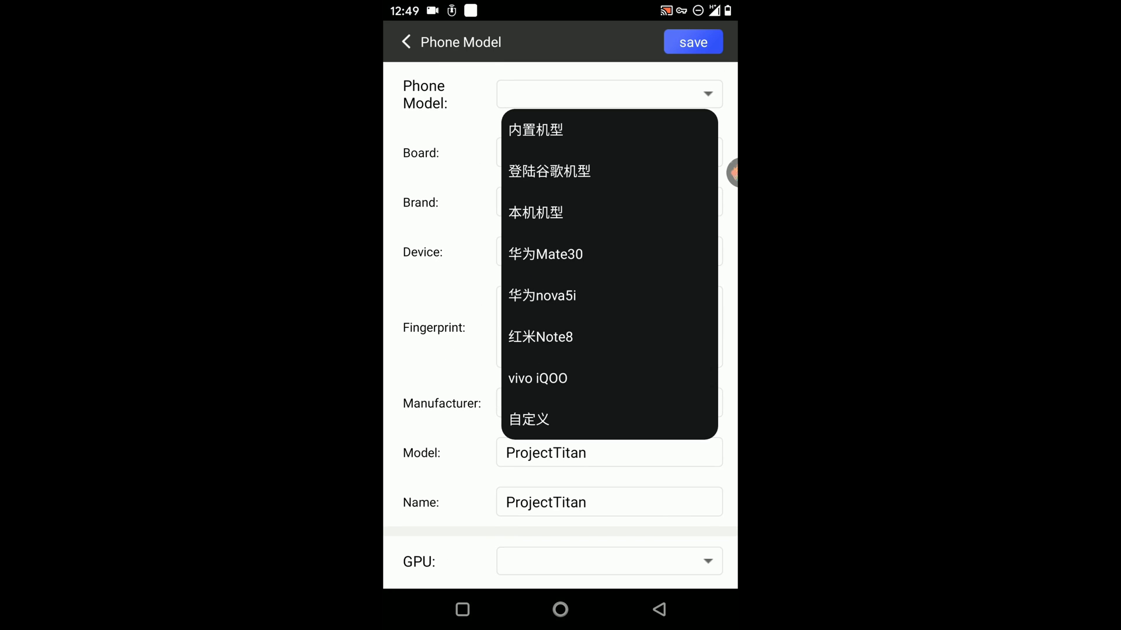
left_click(540, 337)
scroll(560, 316, "down", 2)
left_click(693, 42)
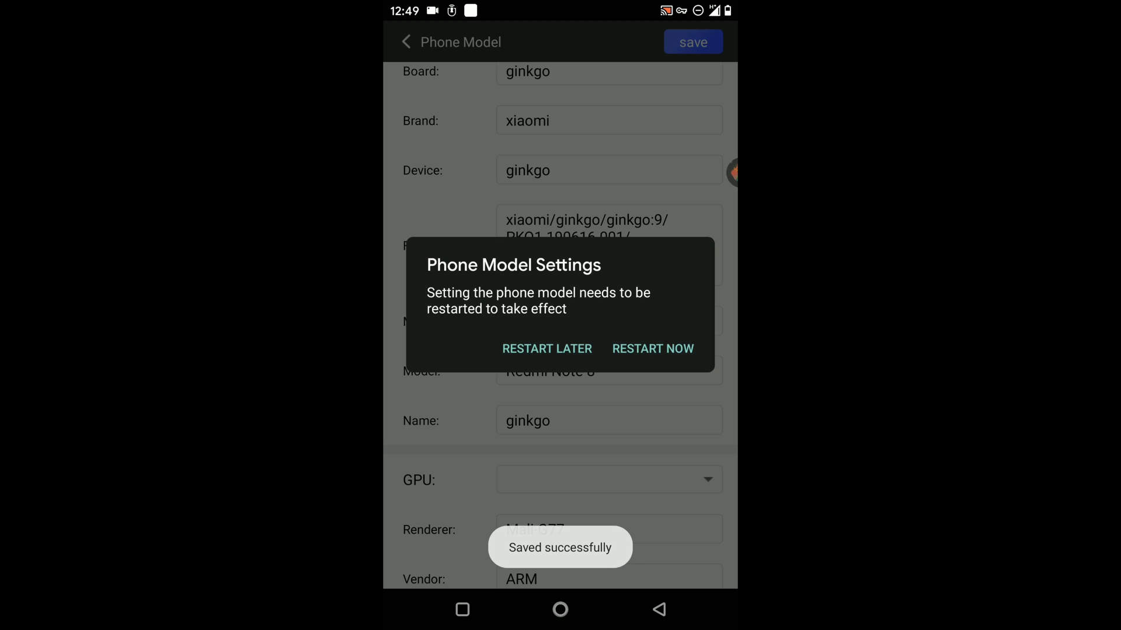
left_click(547, 348)
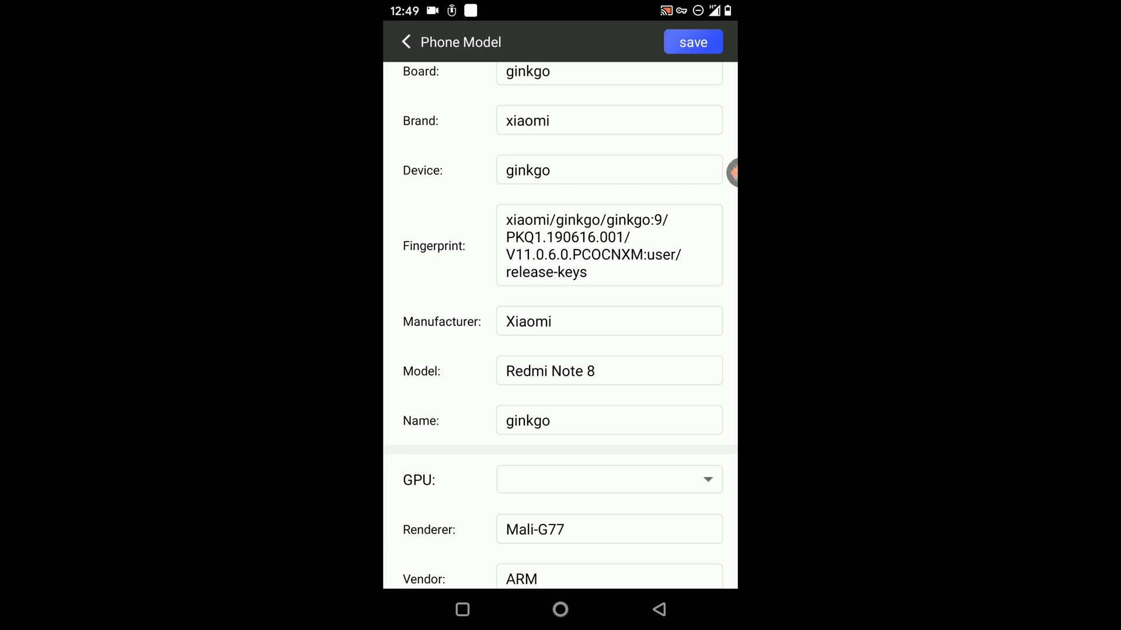
scroll(561, 327, "up", 2)
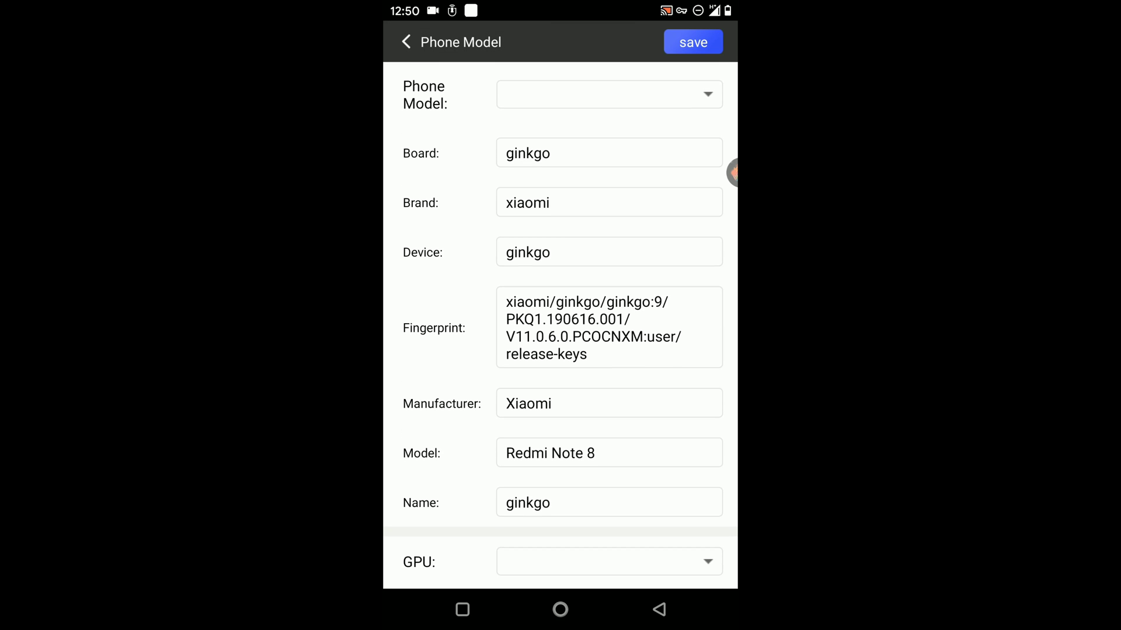
Step: Reopen GLTools and scroll Free Fire's configuration down to the device emulation values
left_click(659, 609)
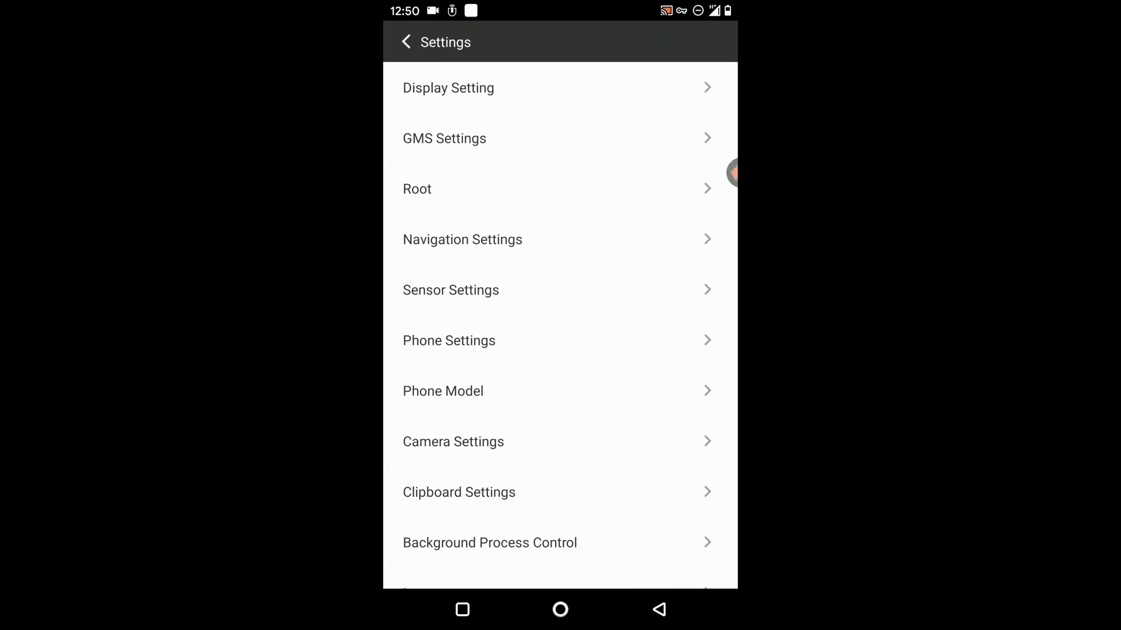
left_click(659, 610)
left_click(695, 150)
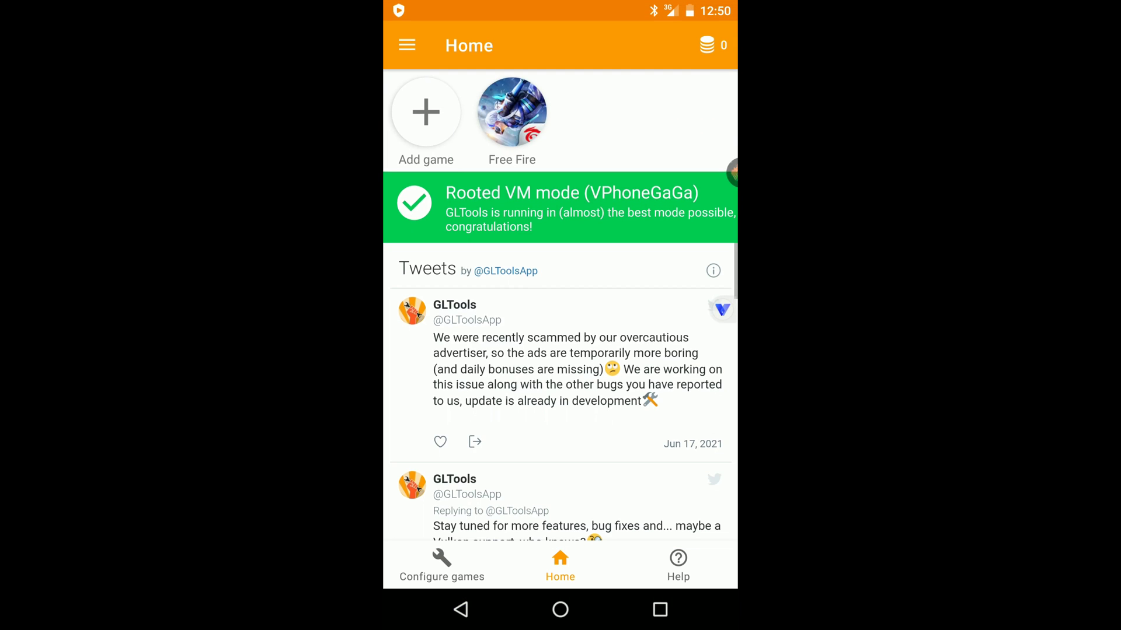
left_click(442, 567)
left_click(522, 105)
scroll(561, 350, "down", 5)
scroll(561, 350, "down", 10)
scroll(561, 350, "down", 3)
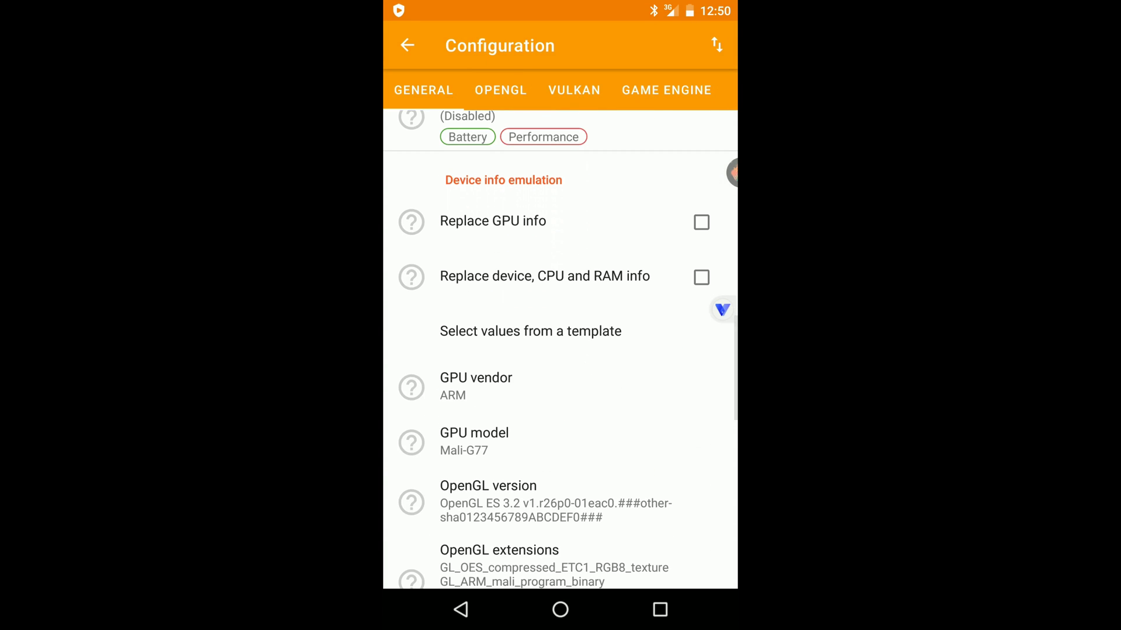
Step: Browse templates to Redmi Note 8T, cancel without applying, and return to GLTools Home
left_click(609, 327)
left_click_drag(590, 140, 467, 140)
left_click_drag(590, 140, 467, 141)
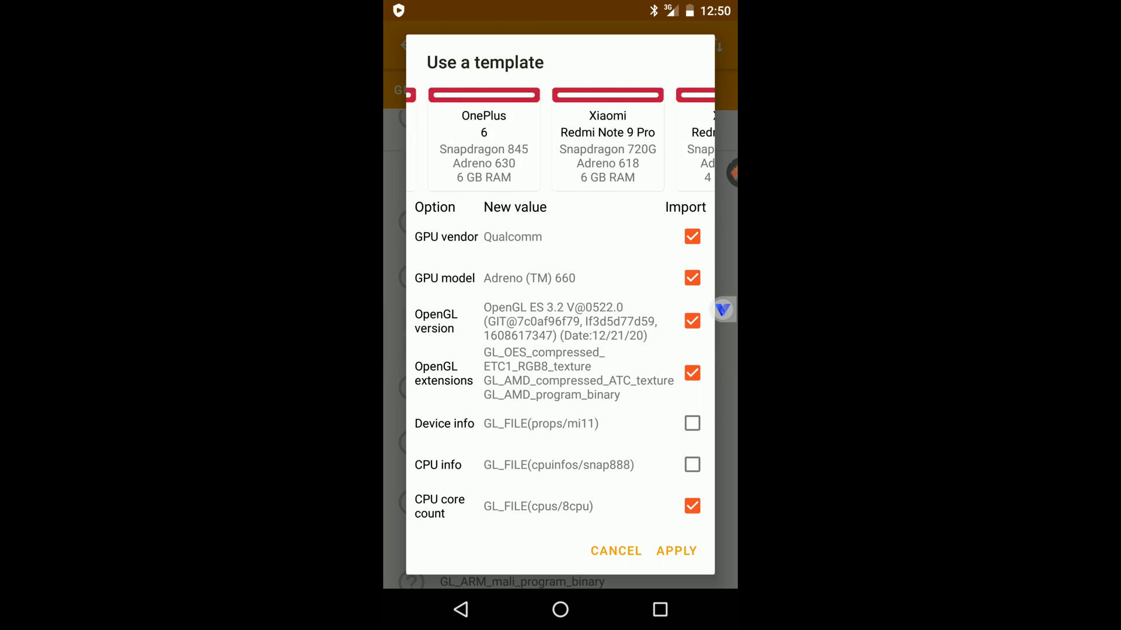
left_click(595, 140)
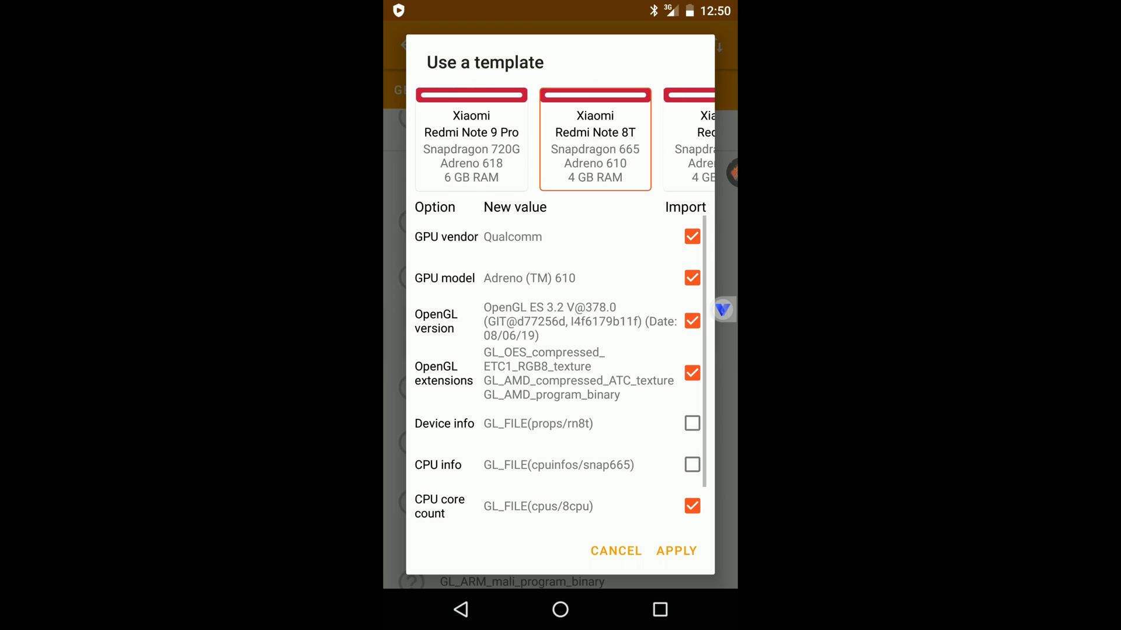
left_click(460, 610)
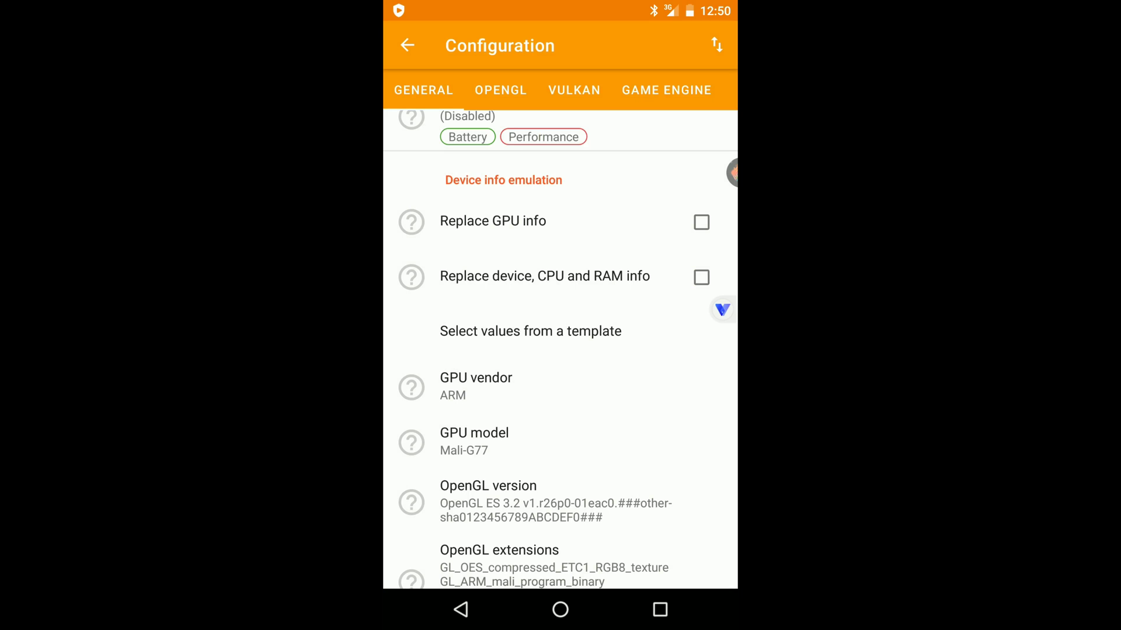
left_click(461, 610)
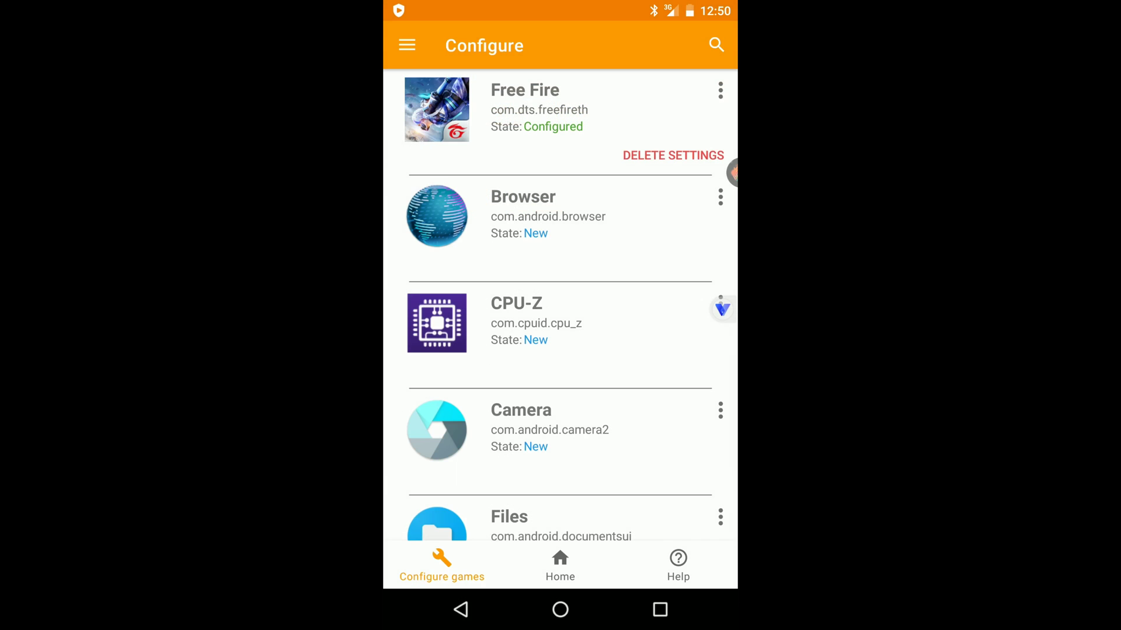
left_click(460, 610)
Step: Set the Display Setting renderer FPS to 144 in Sys Setting
left_click(461, 610)
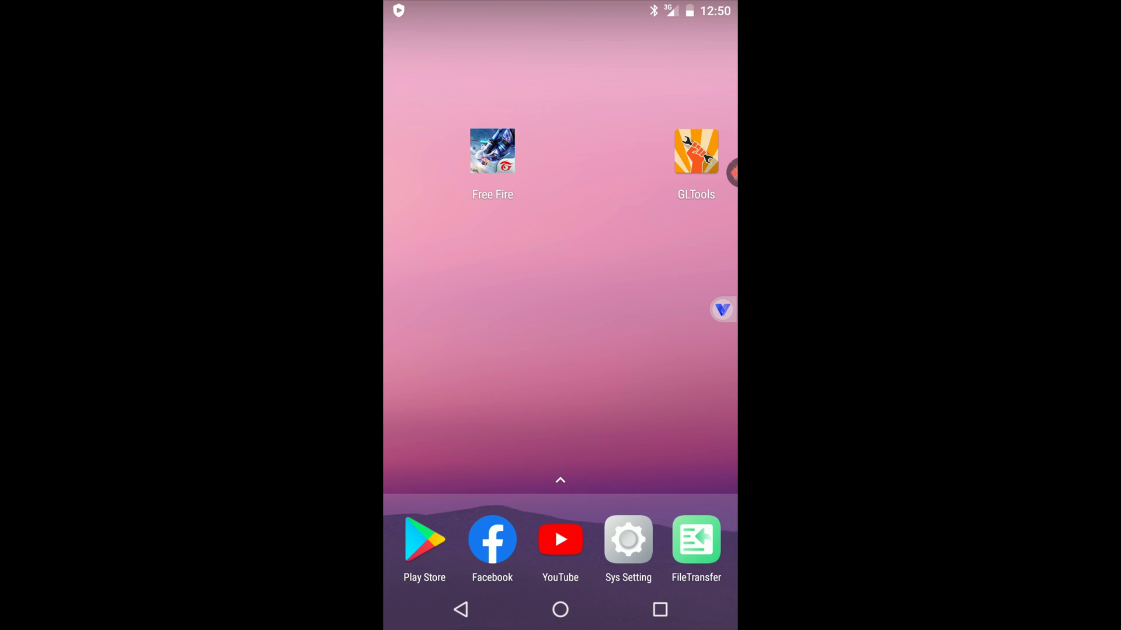
left_click(628, 539)
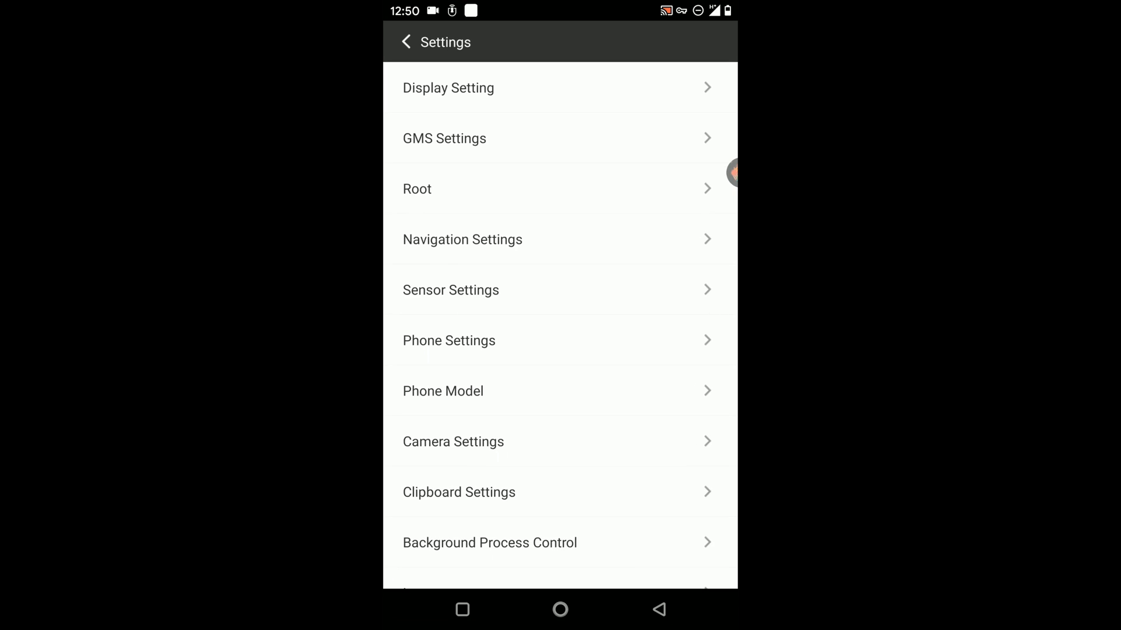
left_click(707, 87)
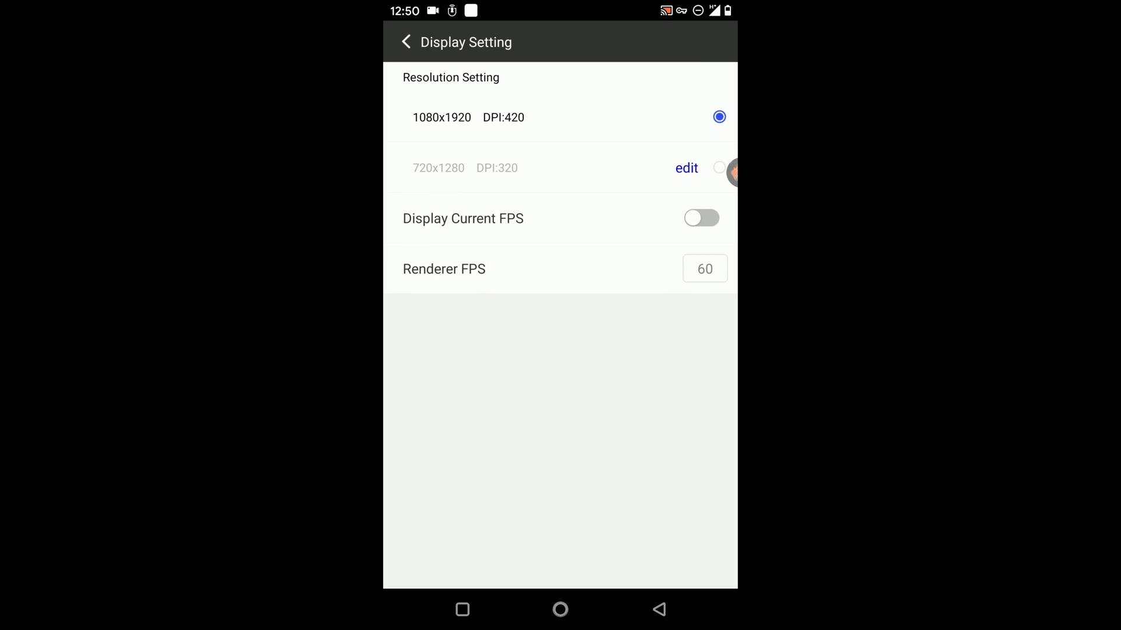
left_click(704, 269)
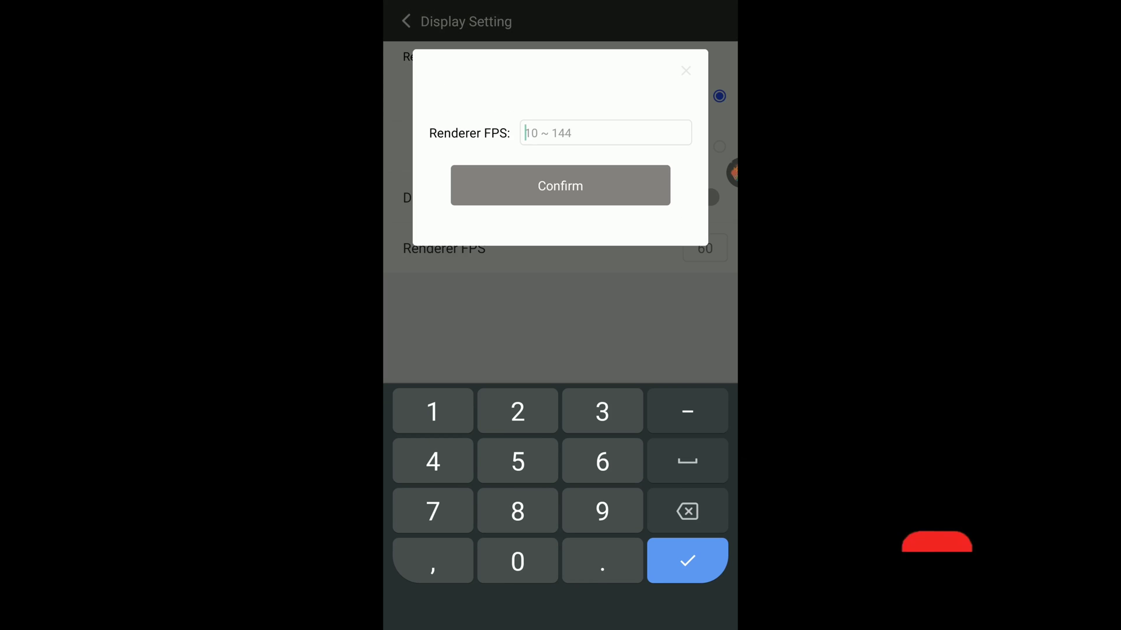
type("144")
left_click(560, 186)
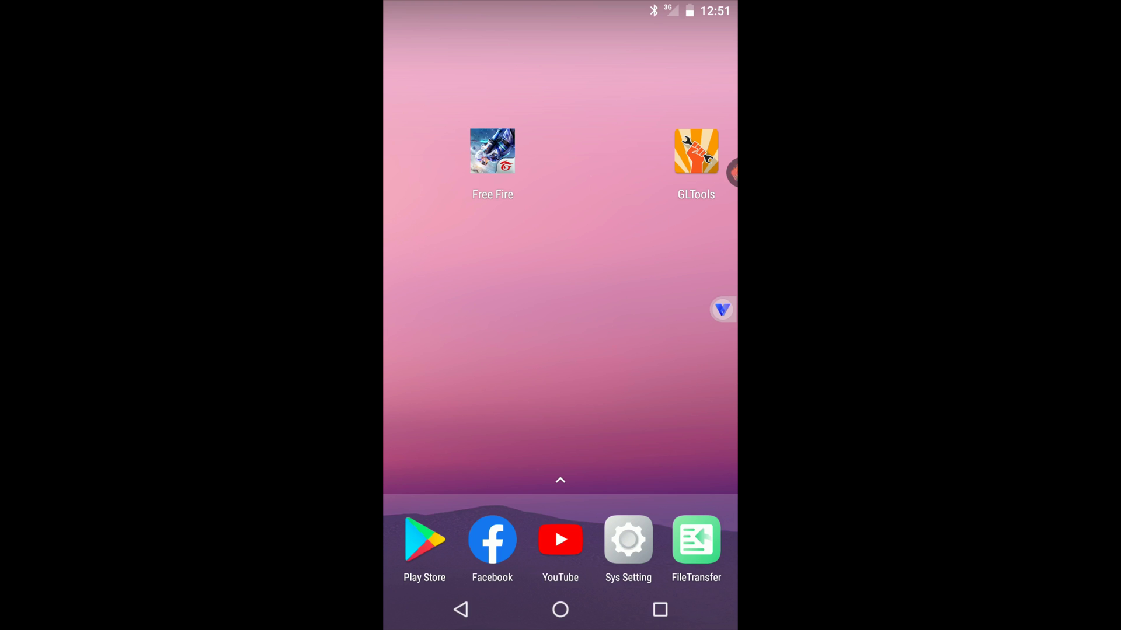
Step: Open CPU-Z to confirm the Mali-G77 GPU renderer and Redmi Note 8 model, then close it
left_click_drag(560, 490, 561, 204)
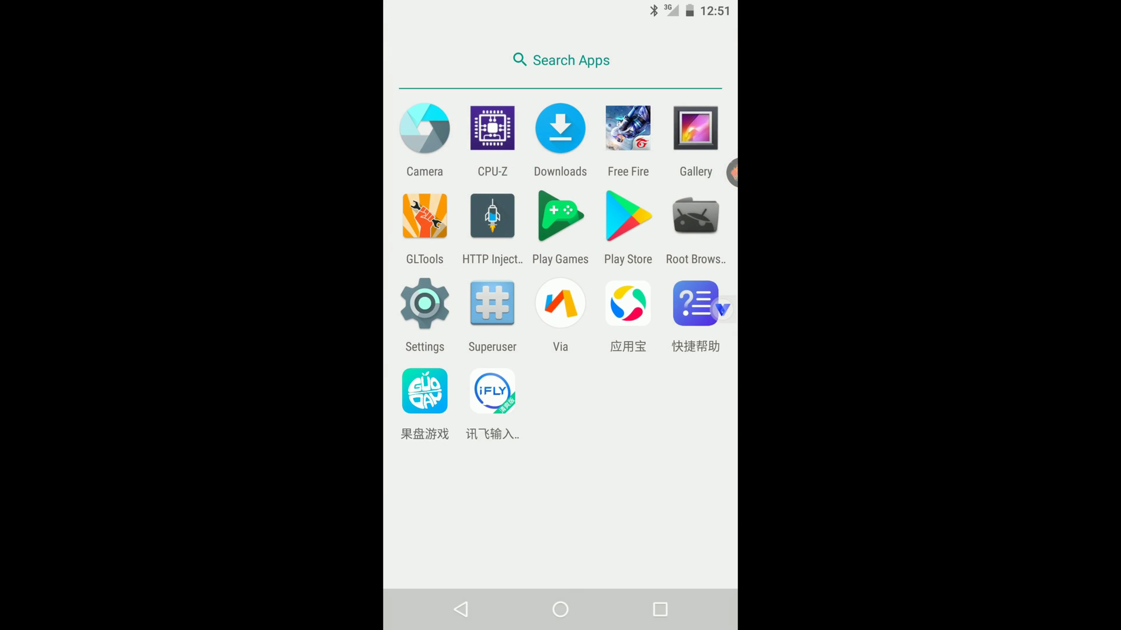
left_click(492, 128)
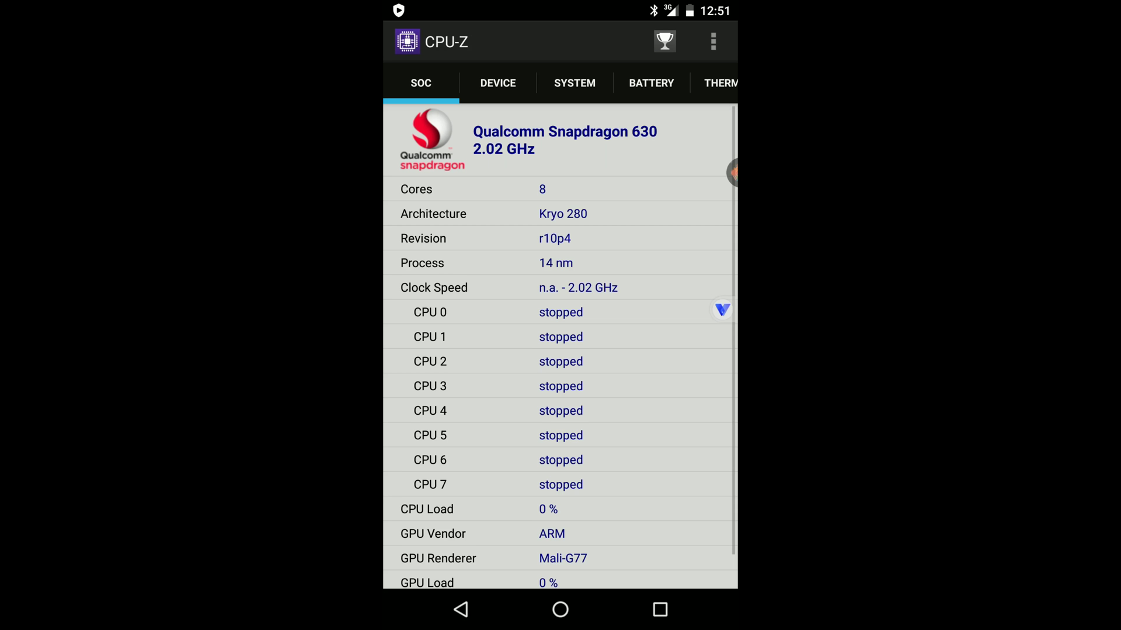
scroll(559, 346, "down", 1)
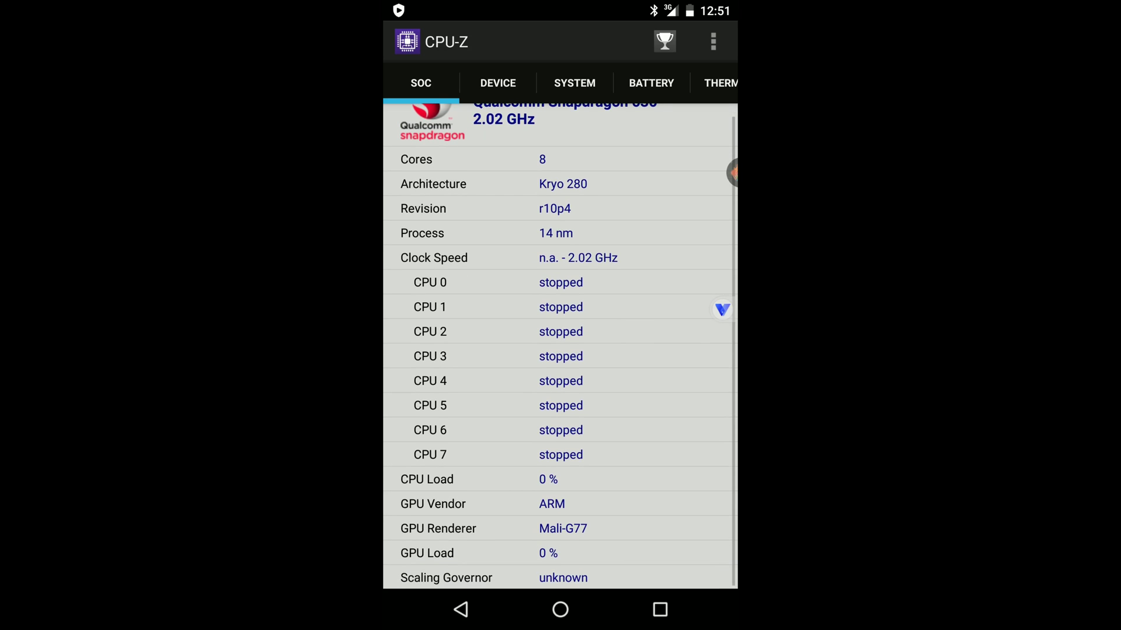
left_click(560, 529)
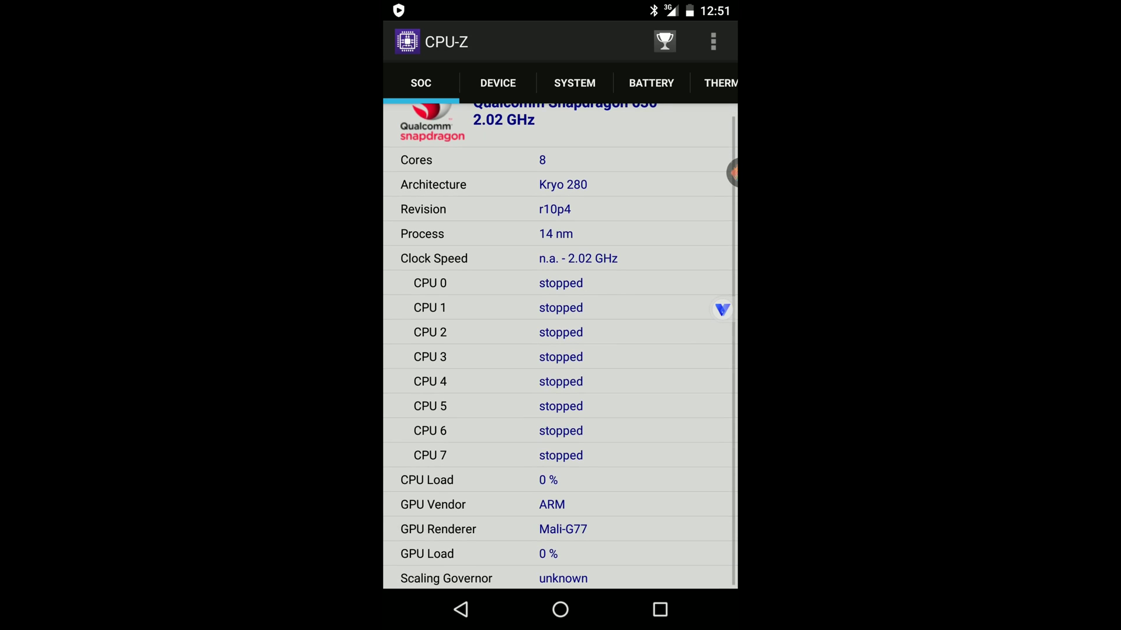
left_click_drag(642, 528, 438, 528)
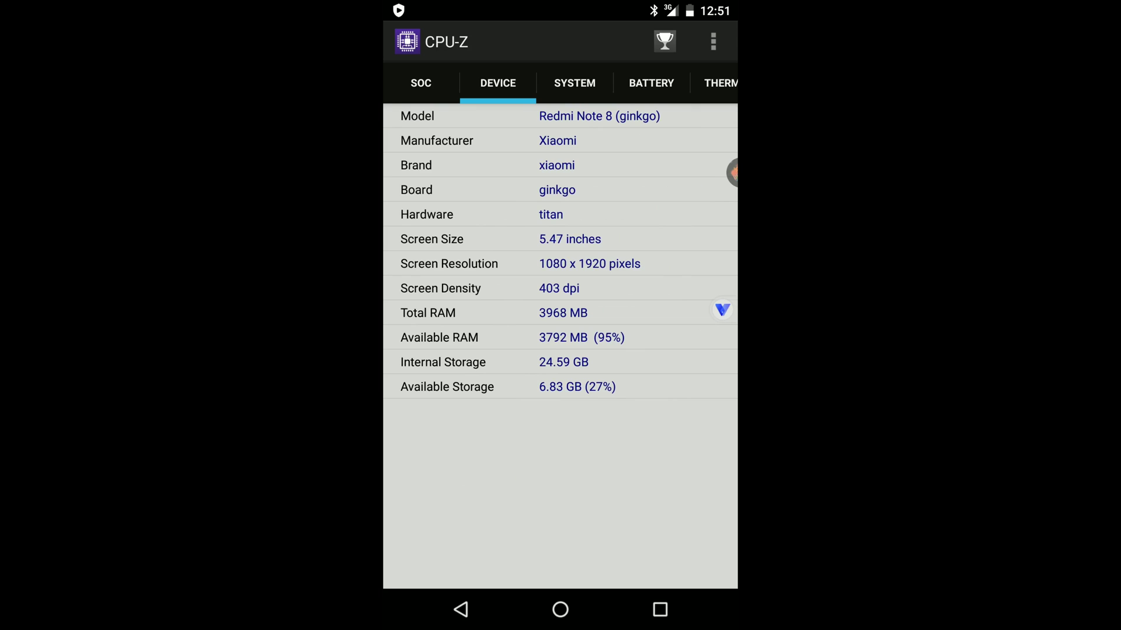
left_click(461, 610)
Step: Switch on Display Current FPS in Sys Setting's Display Setting and return home
left_click(560, 610)
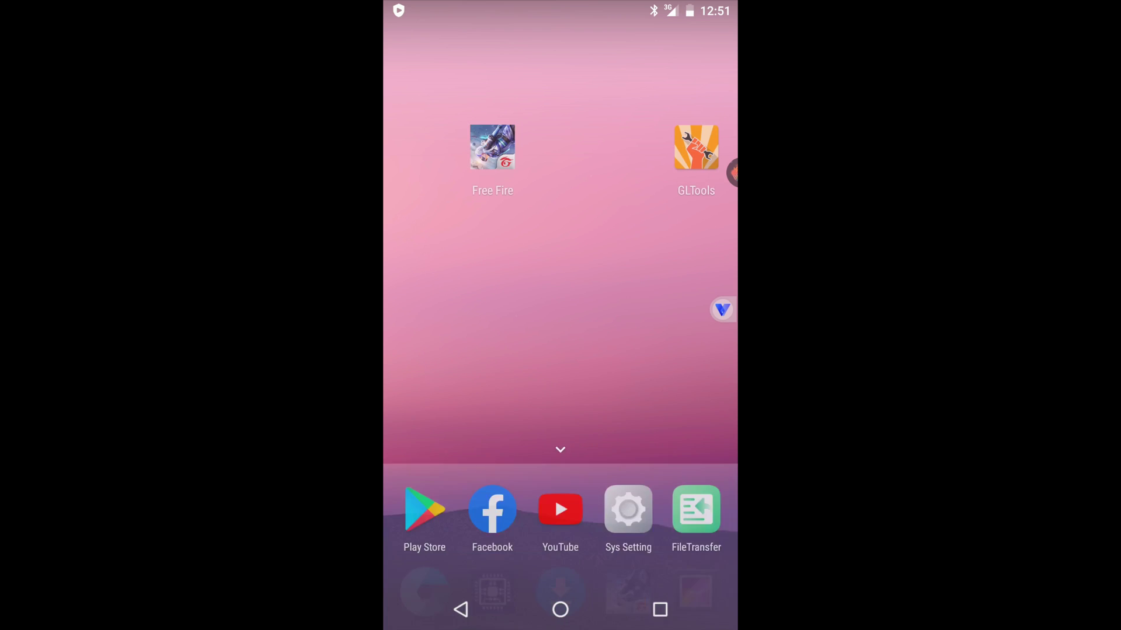
left_click(629, 539)
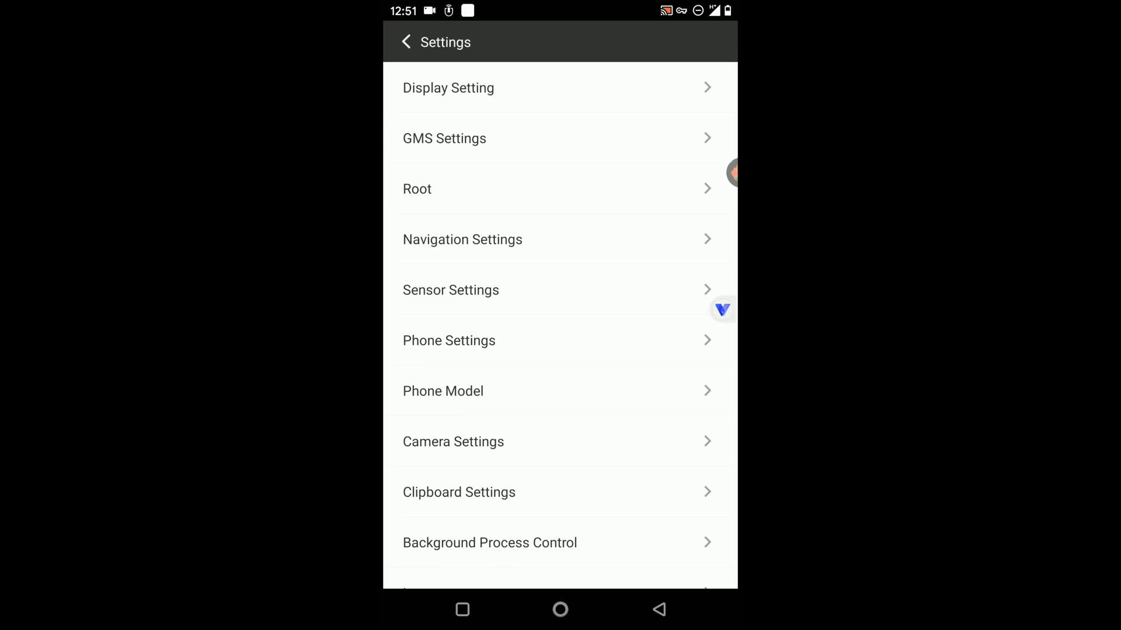
left_click(448, 87)
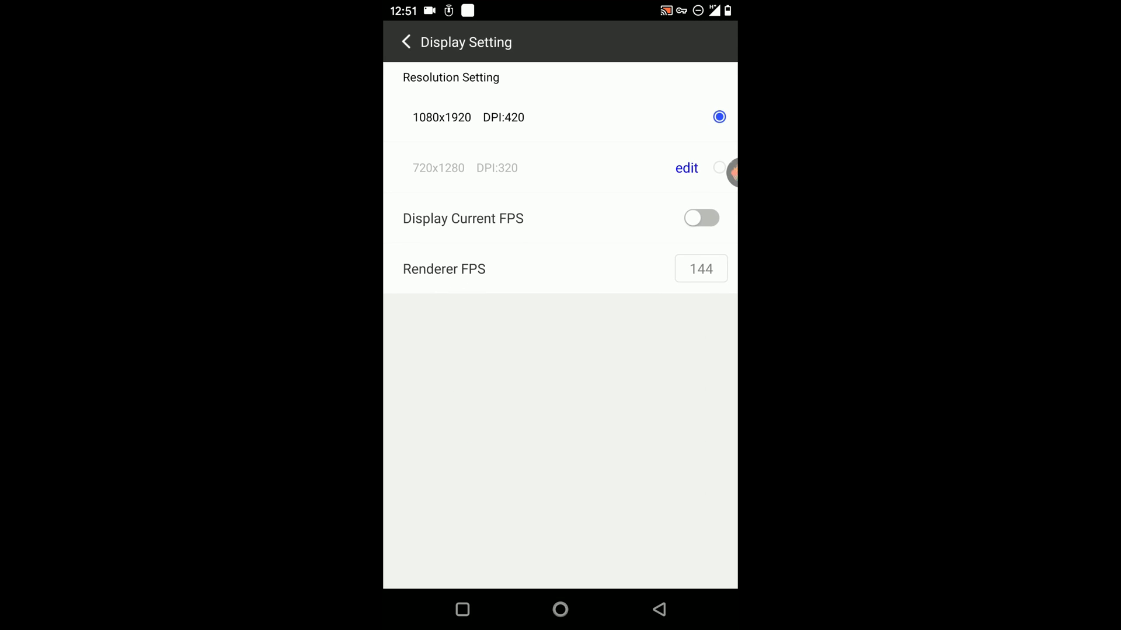
left_click(701, 218)
left_click(659, 609)
left_click(659, 609)
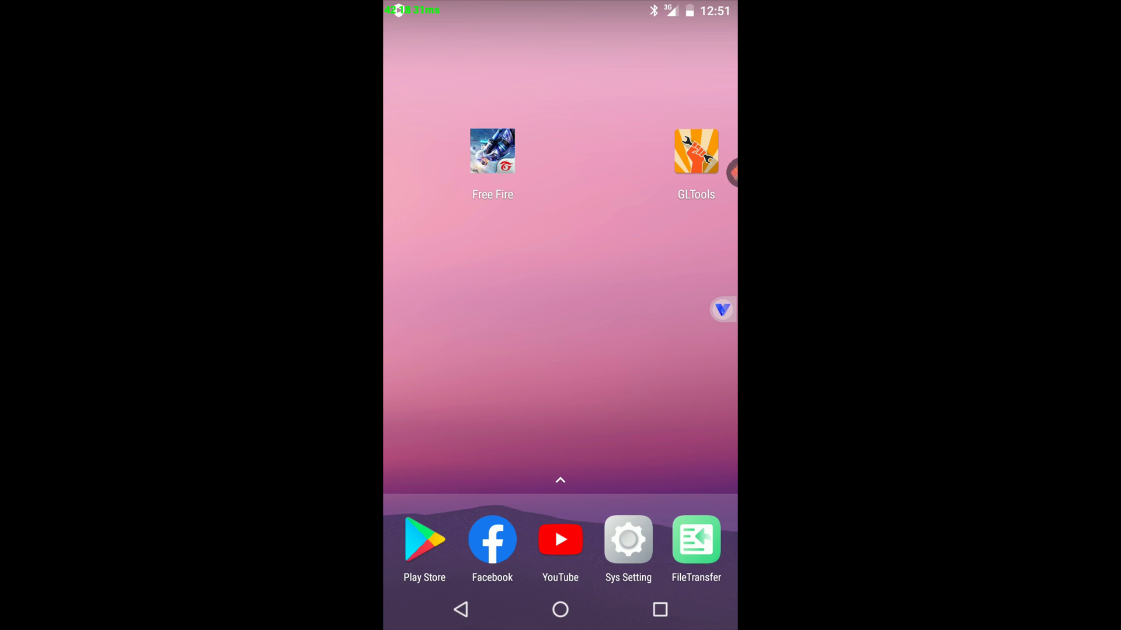
left_click_drag(583, 292, 467, 292)
Step: Launch Free Fire and accept the game acceleration prompt
left_click(492, 150)
left_click(478, 349)
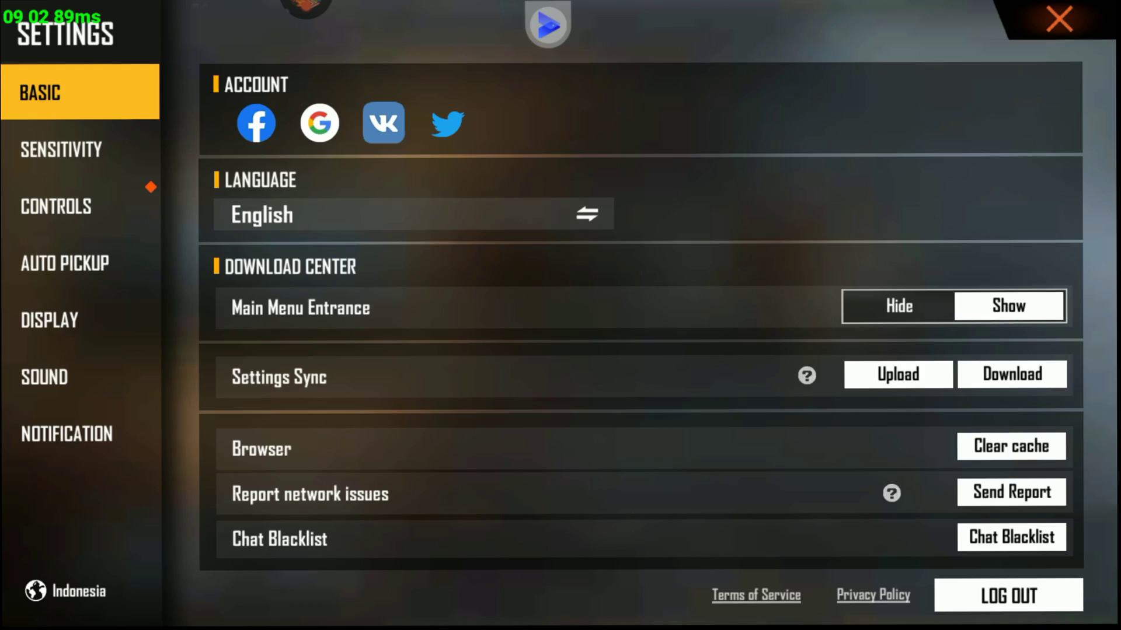
Step: Set High Res. to High, Shadow On and High FPS High, then exit to the lobby
left_click(46, 314)
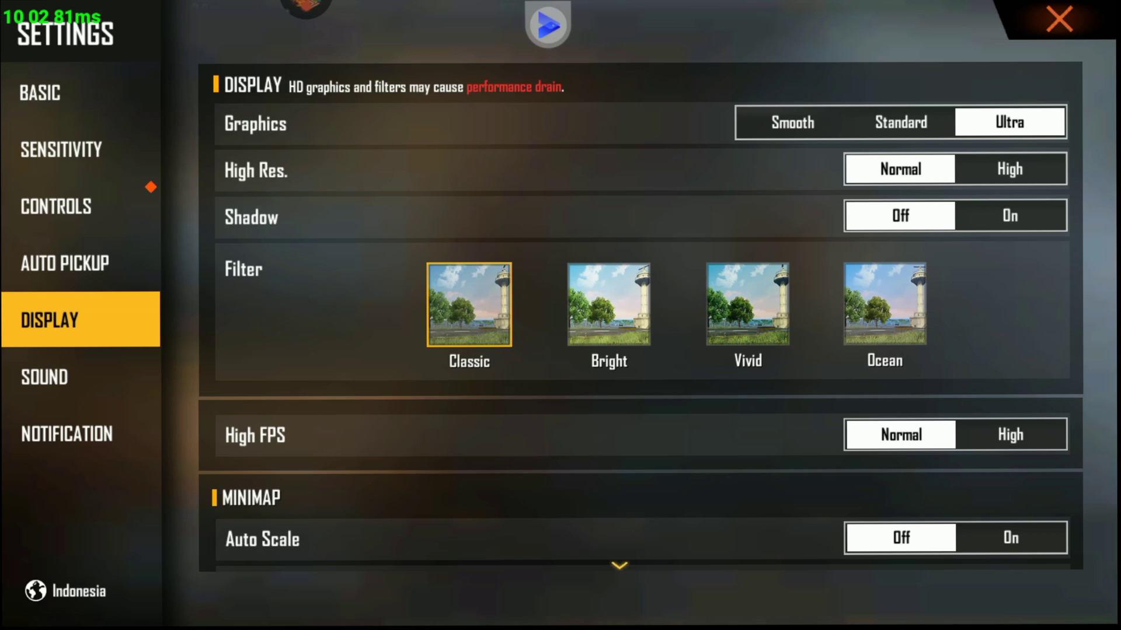
key("XF86AudioRaiseVolume")
left_click(1022, 163)
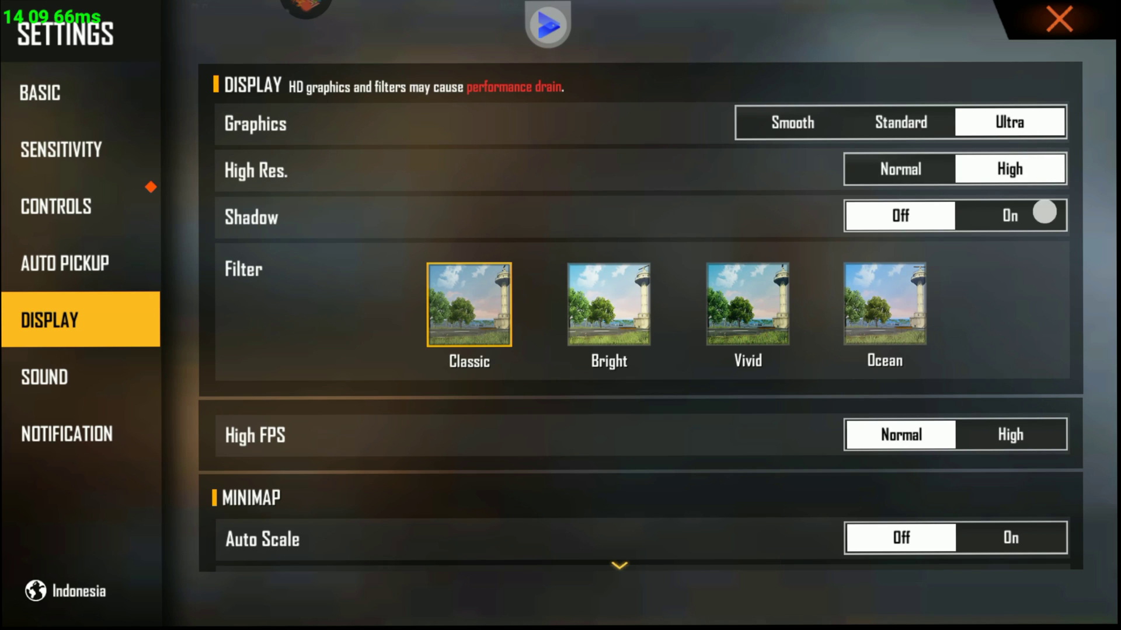
left_click(1044, 212)
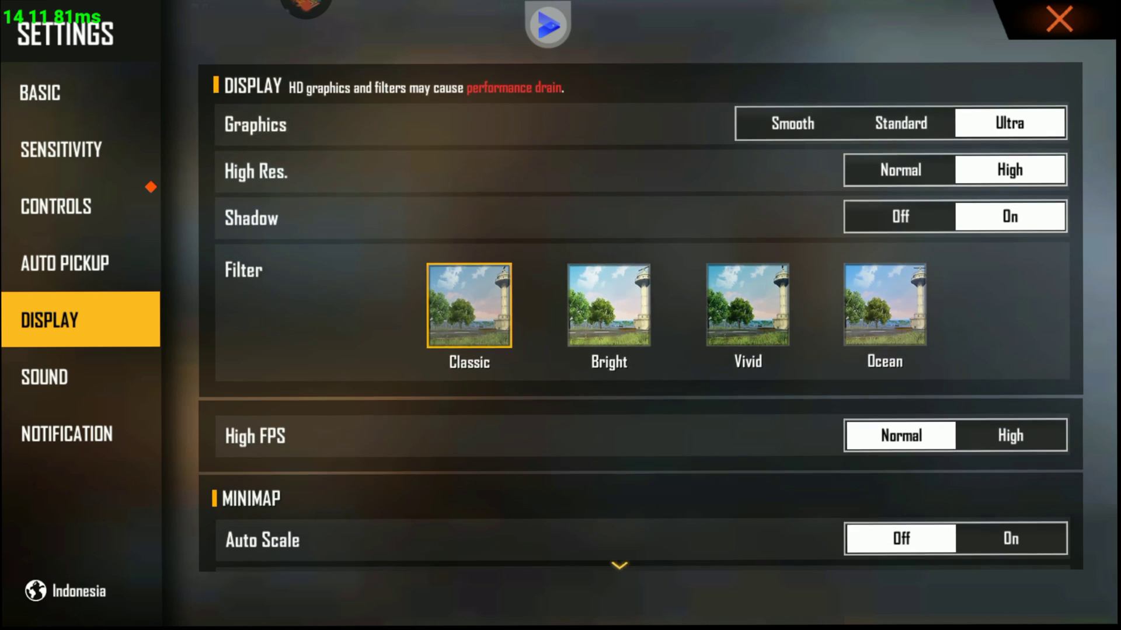
scroll(641, 317, "down", 3)
left_click(1025, 289)
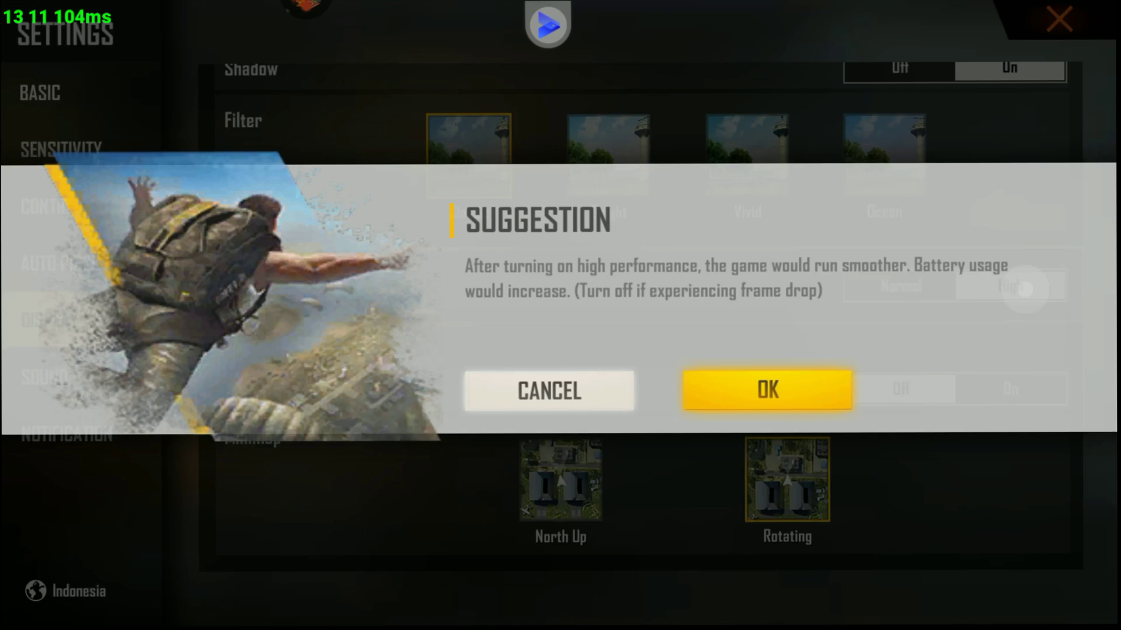
left_click(802, 399)
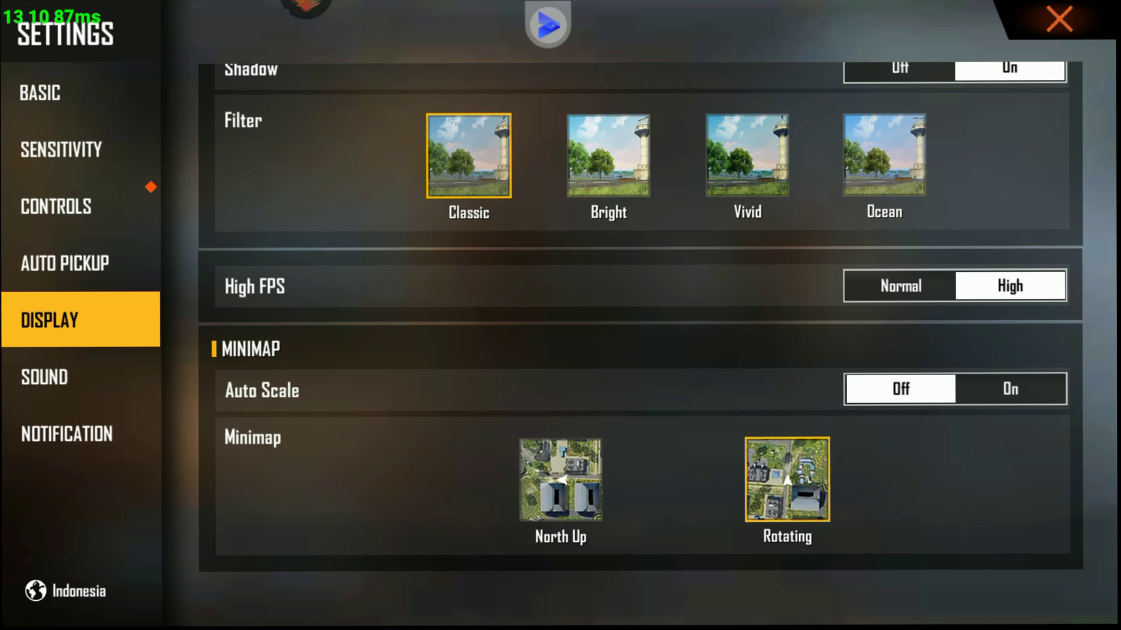
scroll(641, 315, "down", 3)
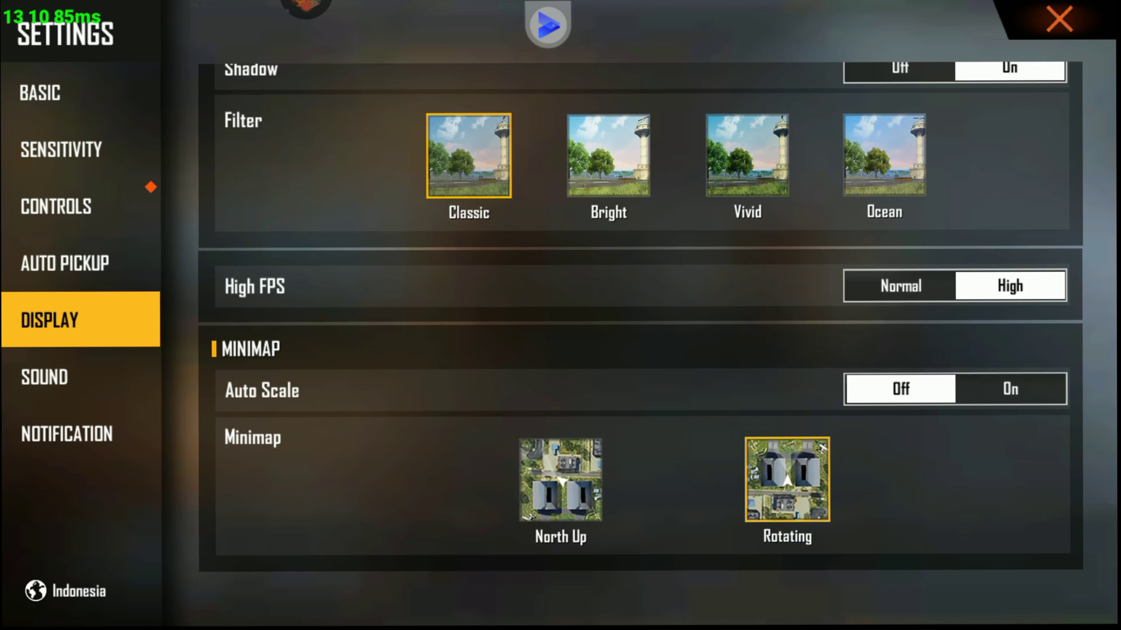
key("Escape")
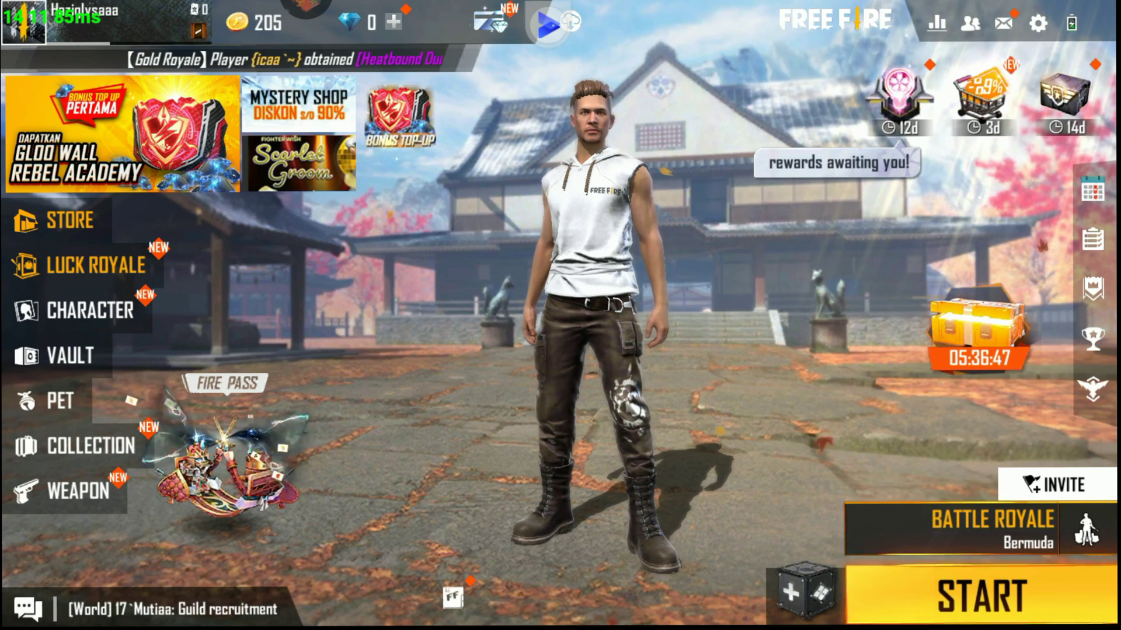
Step: Start a Battle Royale match, then run, turn the camera and strafe around the waiting island
left_click(980, 596)
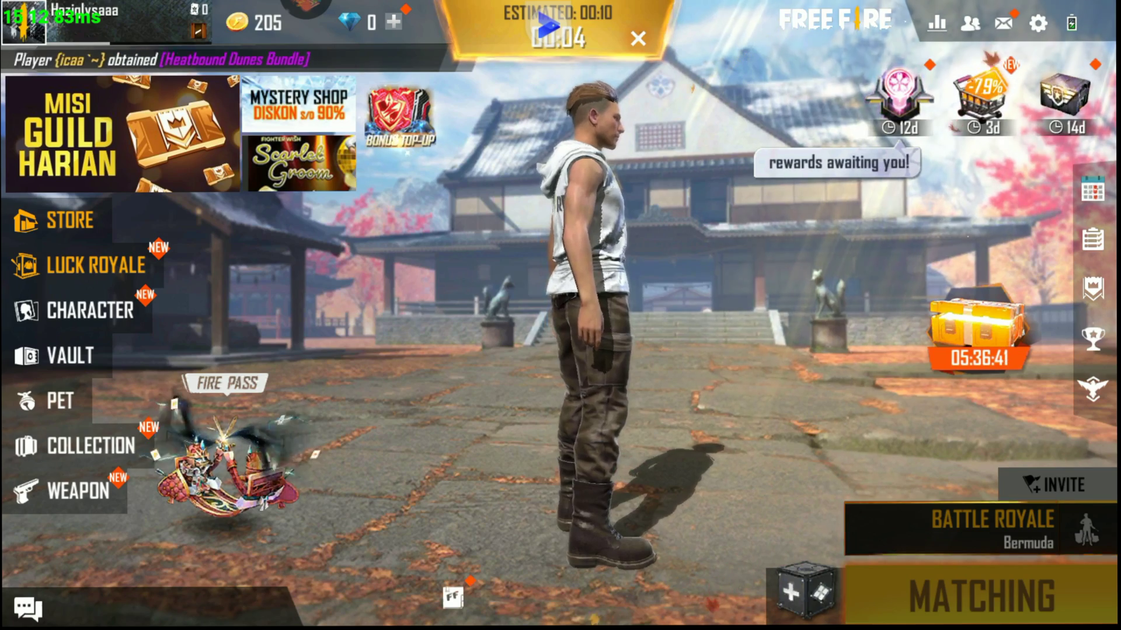
left_click_drag(725, 416, 713, 400)
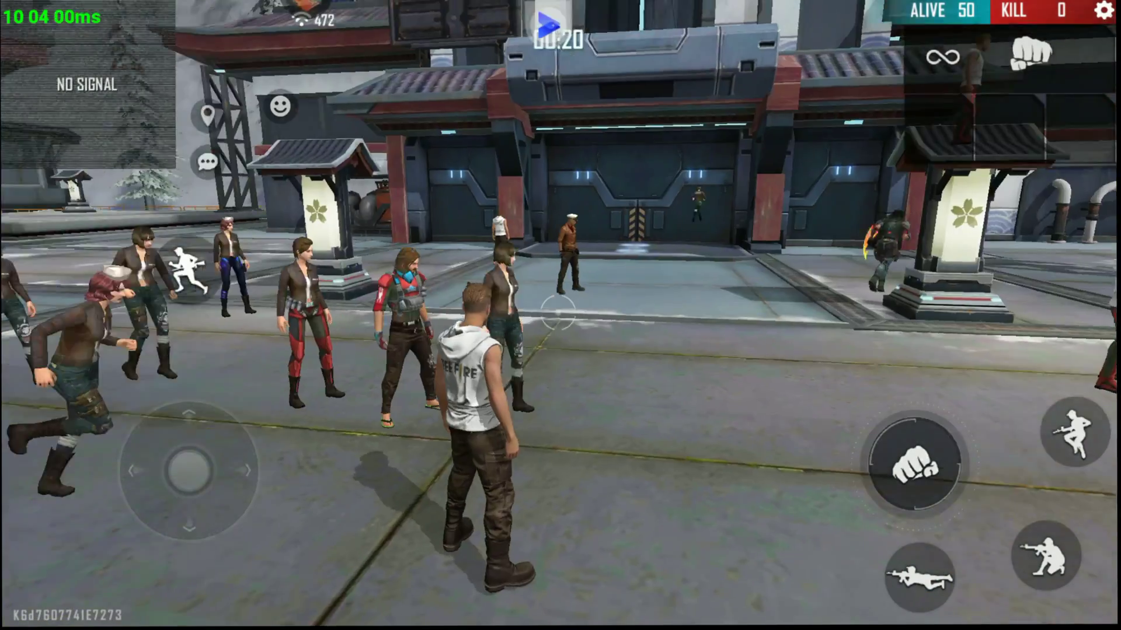
mouse_move(175, 463)
left_mouse_down()
mouse_move(161, 493)
mouse_move(166, 443)
mouse_move(130, 432)
mouse_move(113, 453)
mouse_move(167, 475)
mouse_move(181, 435)
mouse_move(168, 395)
mouse_move(154, 412)
mouse_move(150, 475)
mouse_move(155, 426)
left_mouse_up()
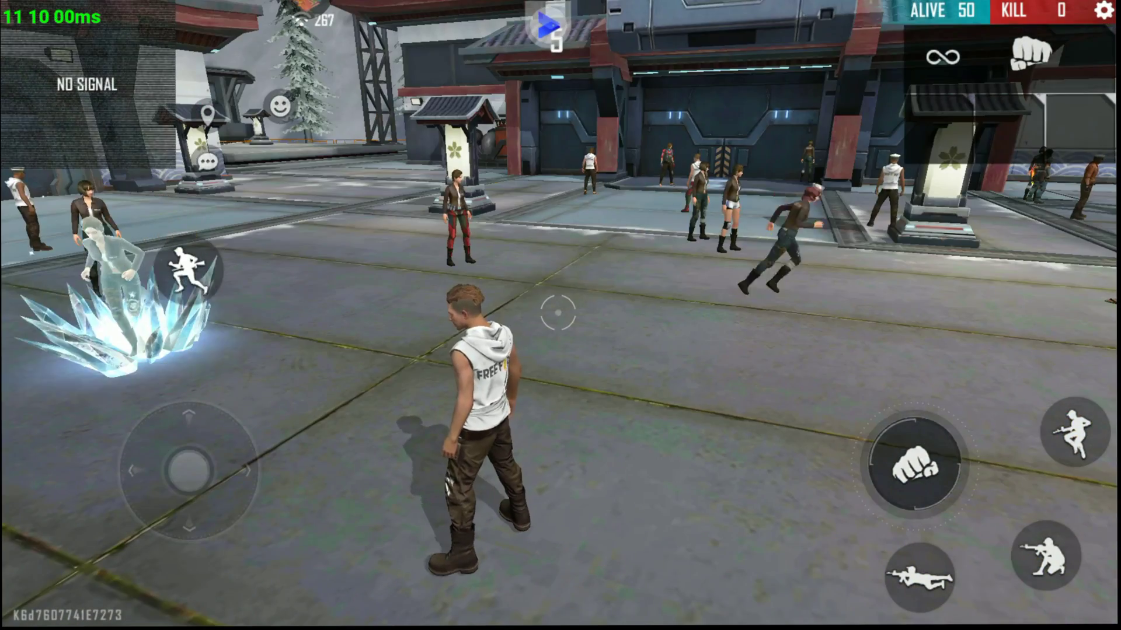
left_click_drag(583, 263, 817, 263)
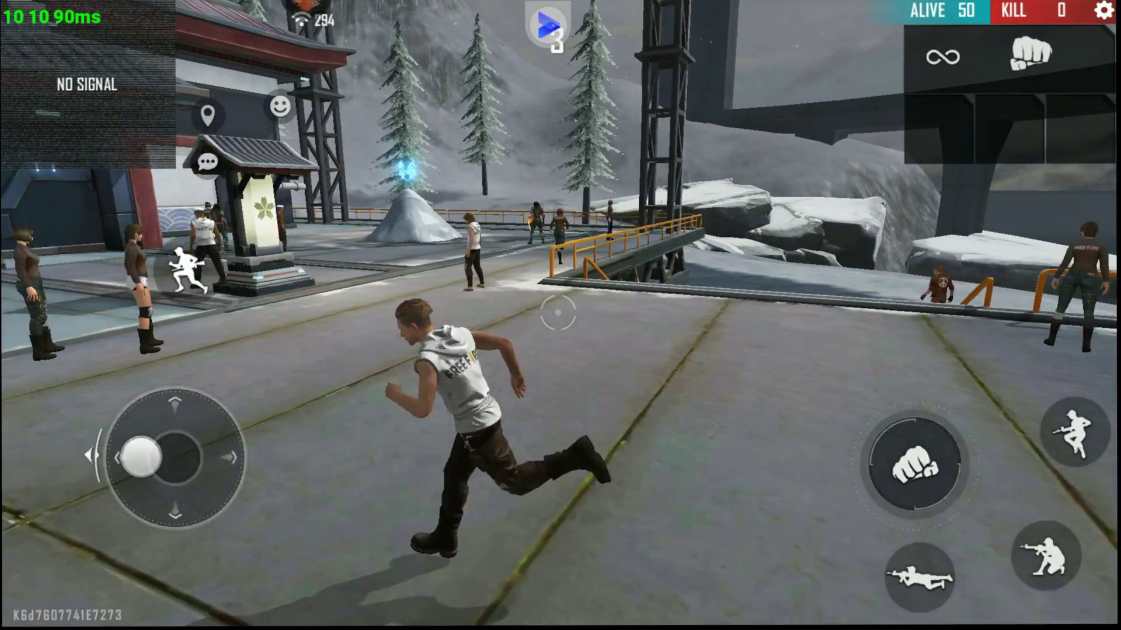
left_click_drag(140, 456, 140, 457)
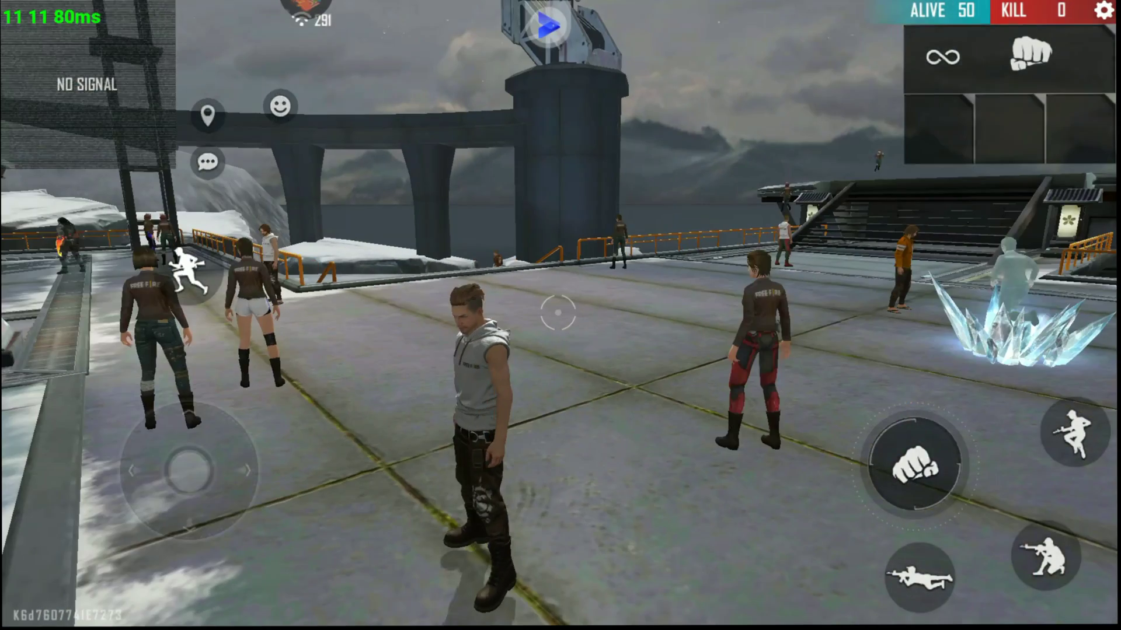